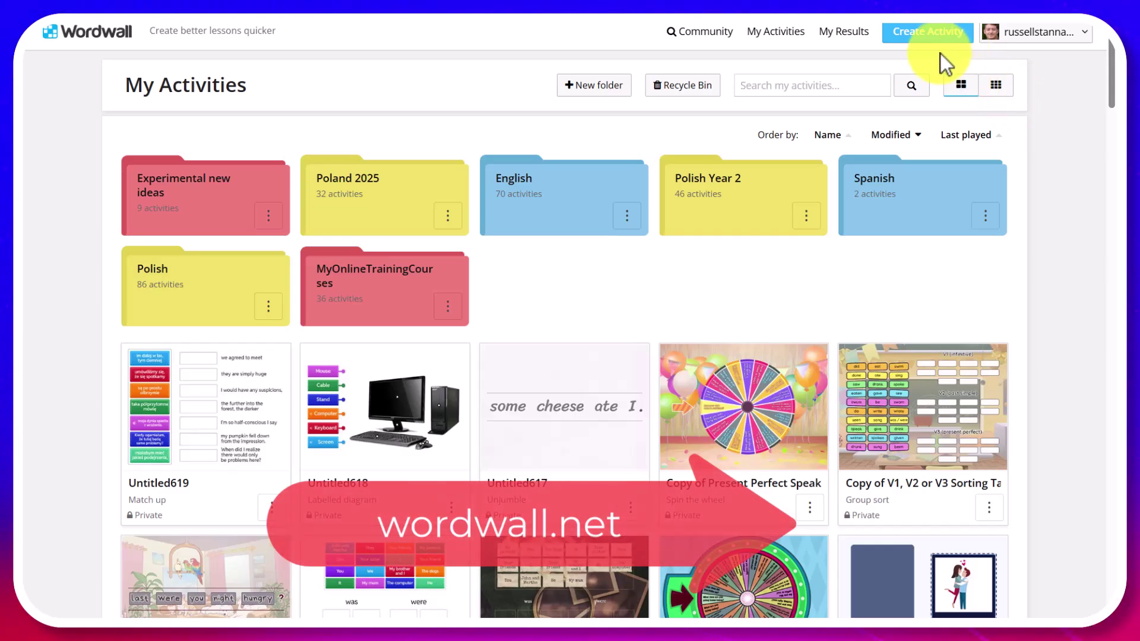
Use Create Activity to reach the Pick a template page
left_click(923, 36)
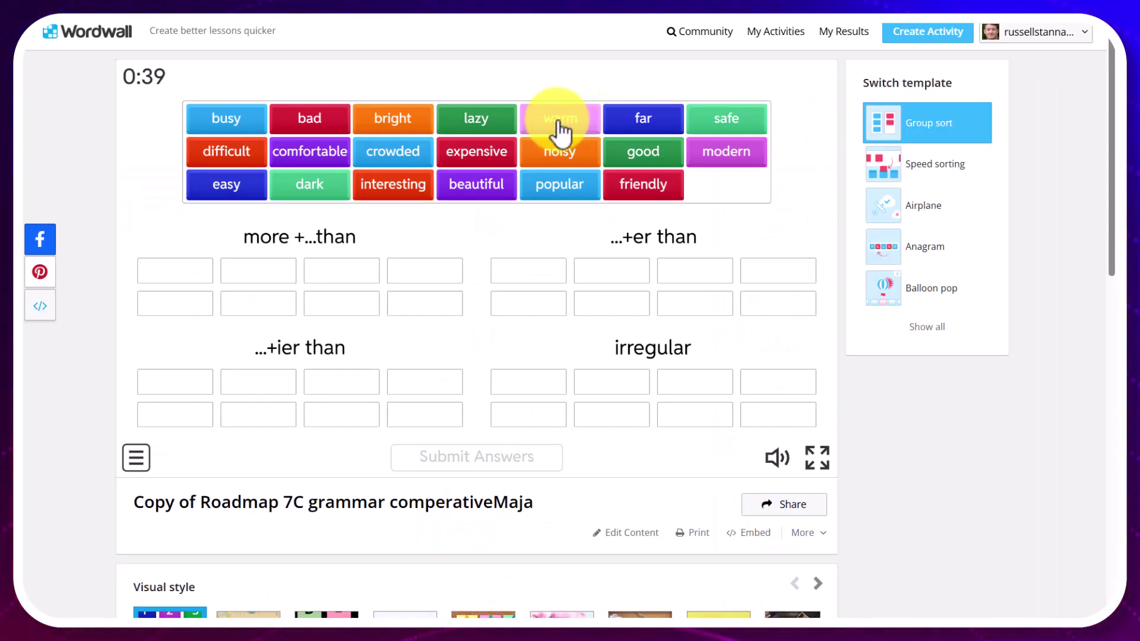
Sort warm and busy into comparative groups, then unjumble the first two sentences
left_click_drag(560, 127, 532, 290)
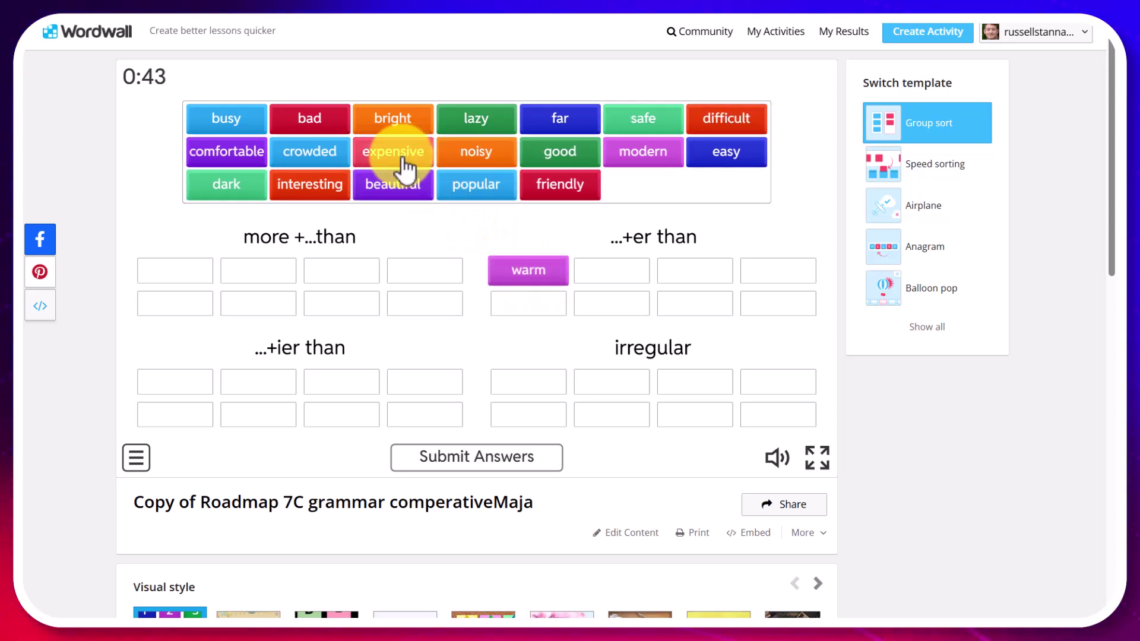
left_click_drag(224, 126, 181, 387)
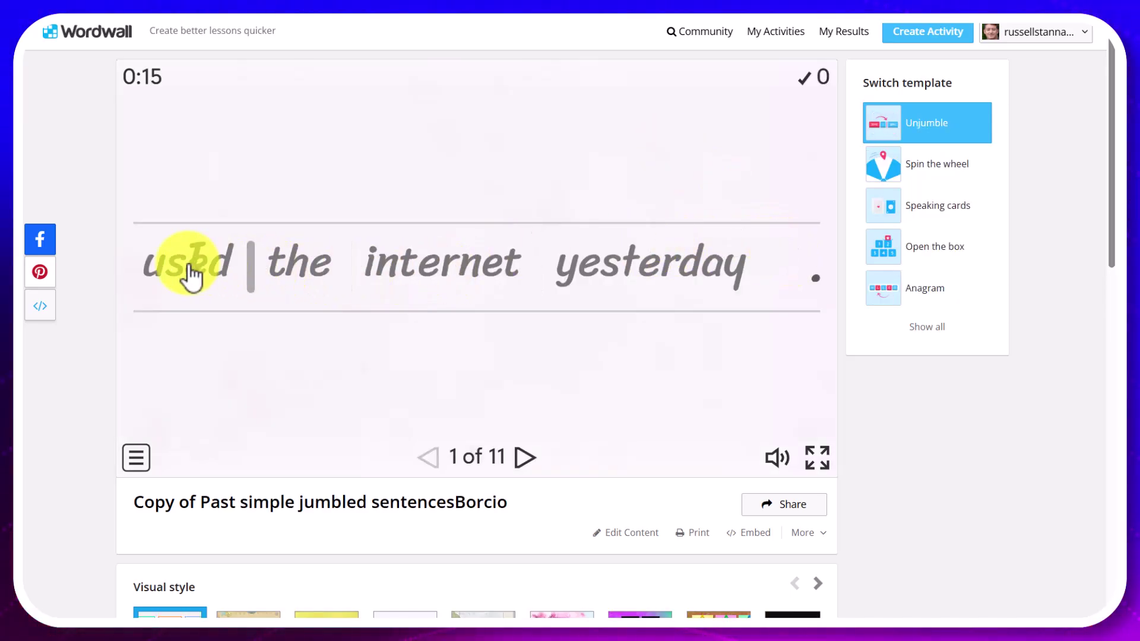
left_click_drag(145, 276, 140, 262)
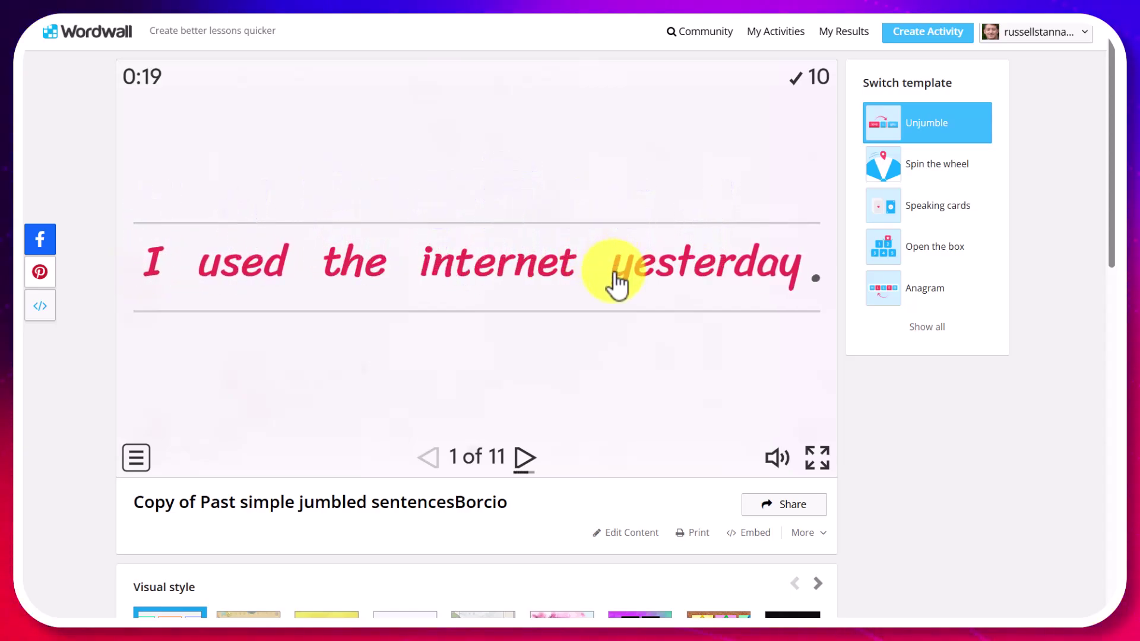
left_click(524, 455)
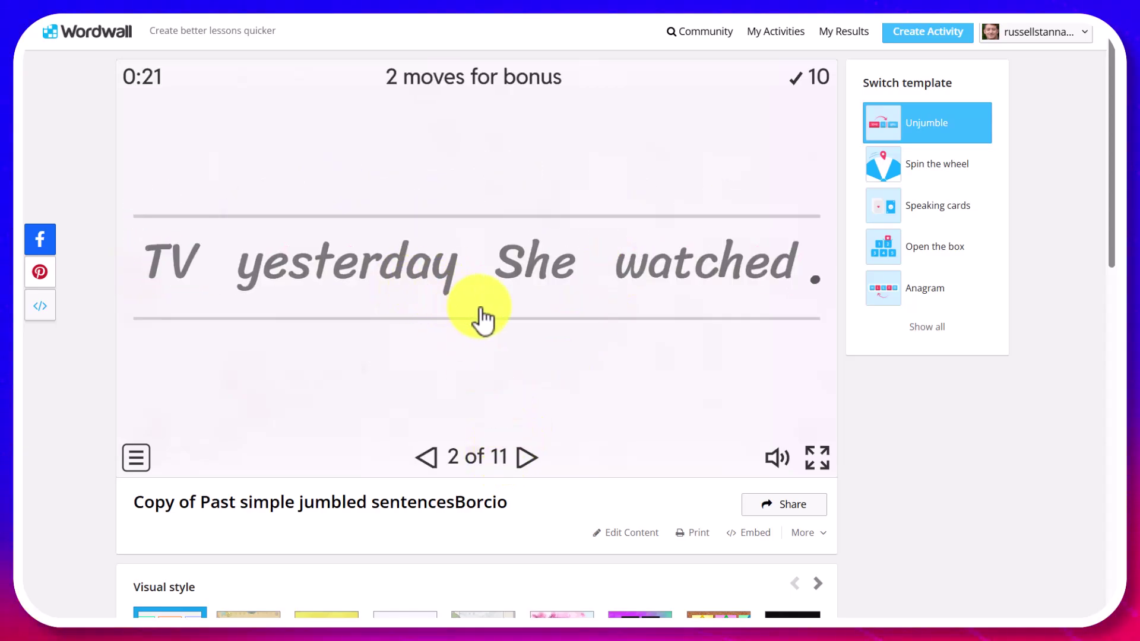
left_click_drag(163, 268, 147, 262)
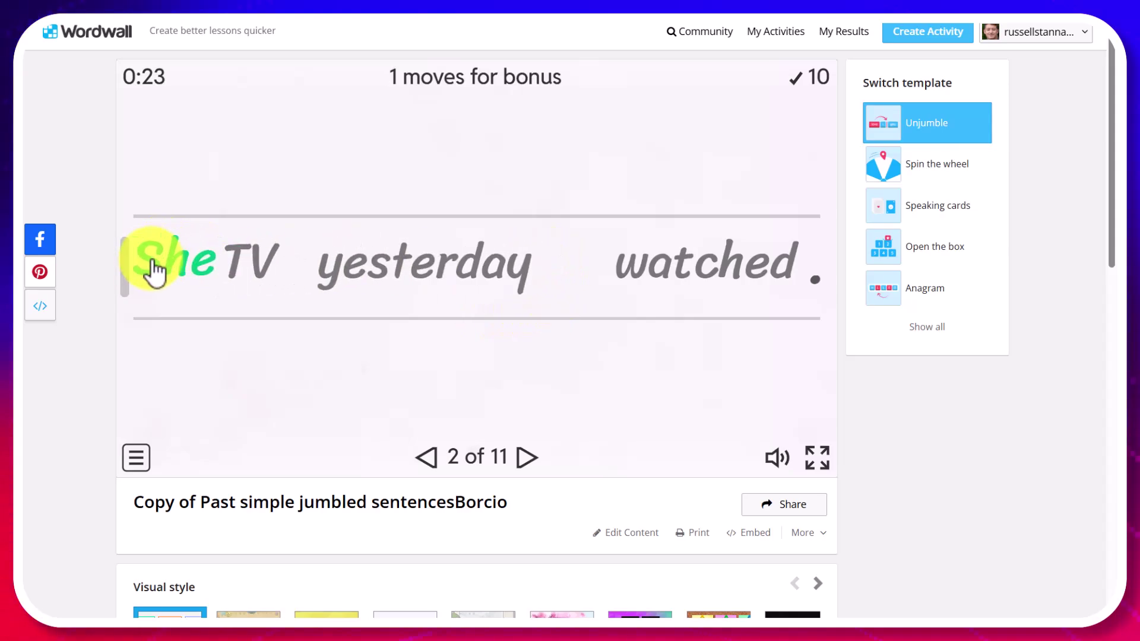
left_click_drag(695, 279, 262, 262)
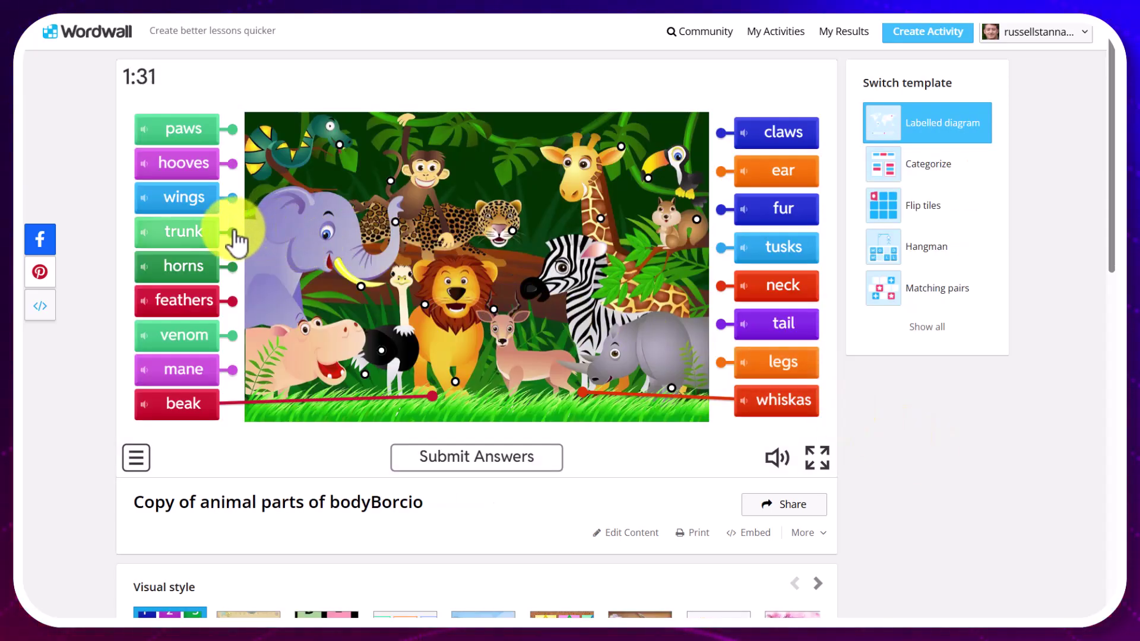
Pin the trunk label on the elephant and fill Polish gaps with poprzez, zgłosiła, dostępna
left_click_drag(235, 233, 351, 220)
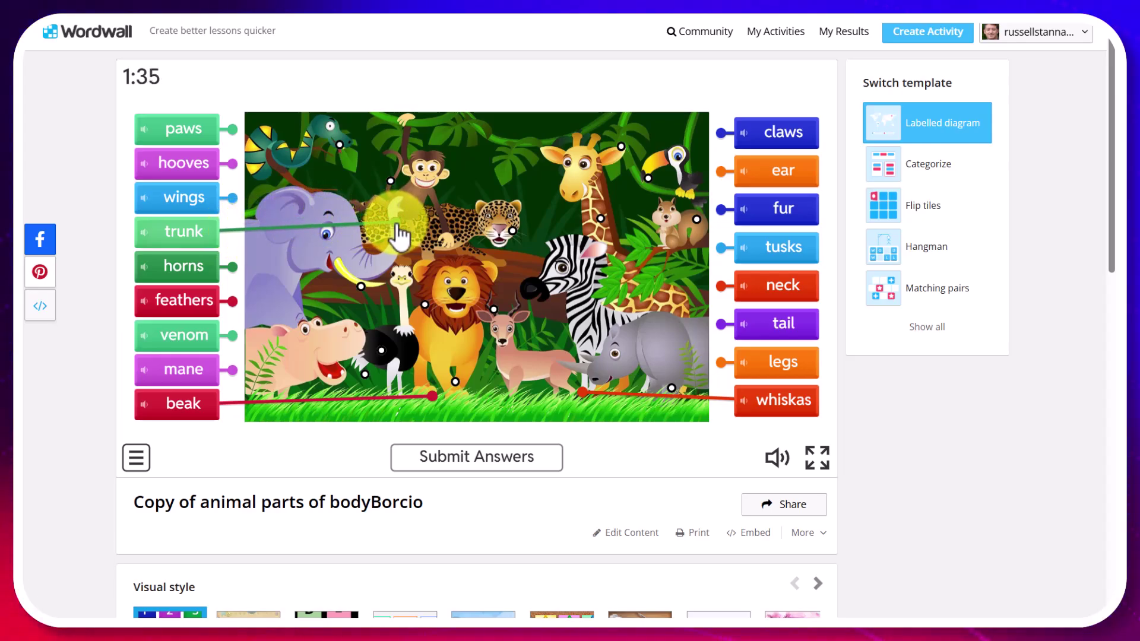
left_click_drag(396, 225, 396, 223)
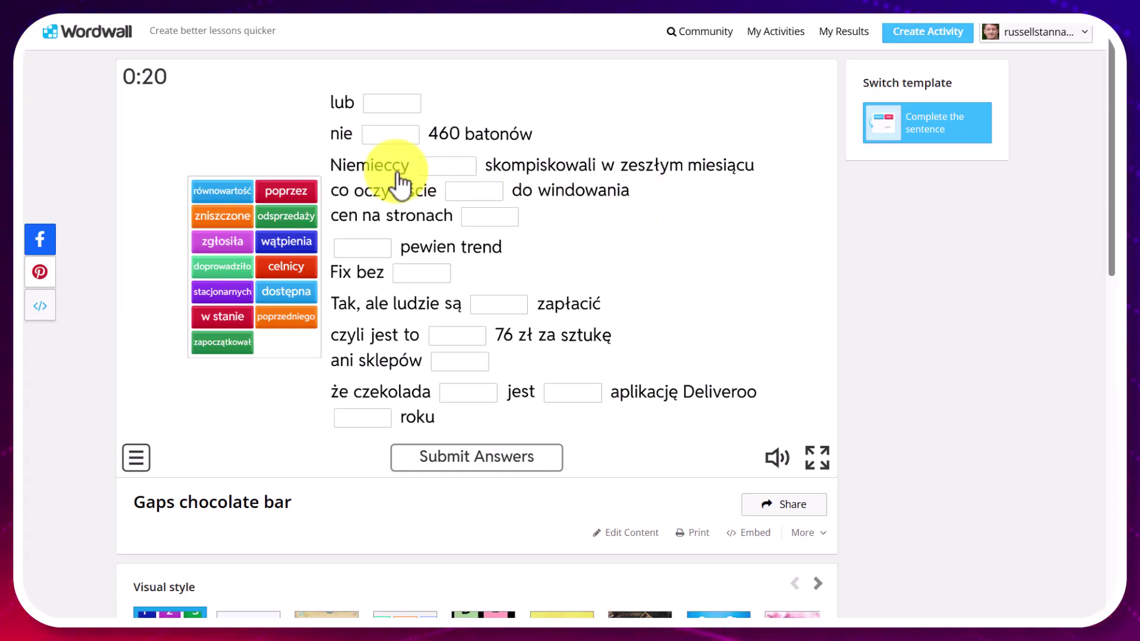
left_click_drag(276, 199, 359, 250)
left_click_drag(287, 223, 501, 315)
left_click_drag(315, 269, 457, 350)
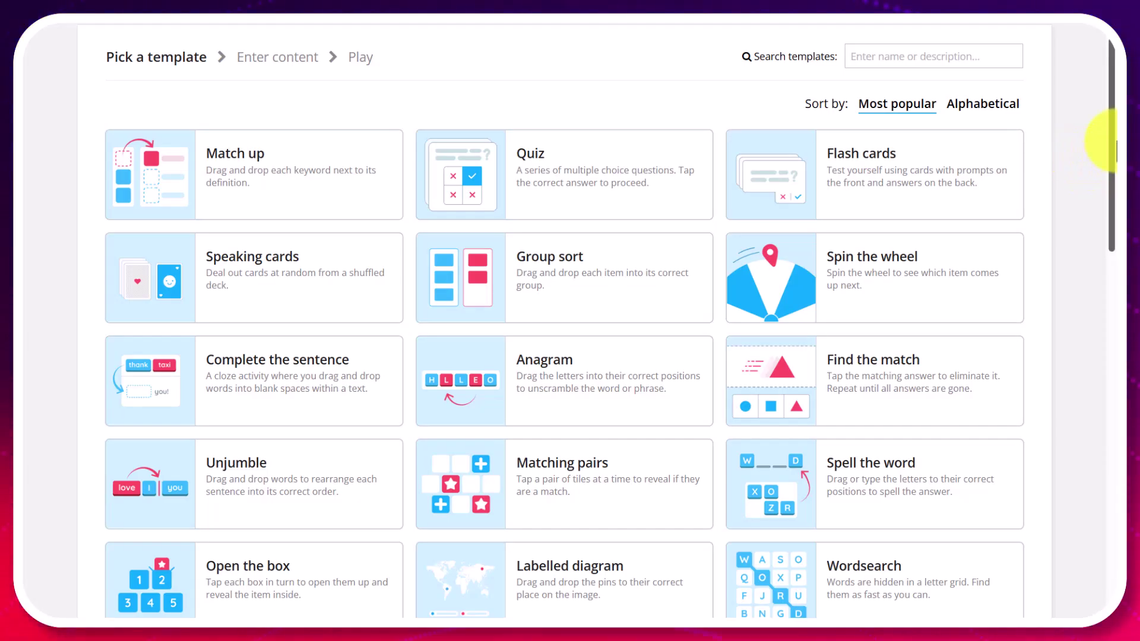
Scroll the basic account's My Activities page to view its three activities
scroll(1111, 167, "down", 2)
left_click_drag(1114, 186, 1116, 119)
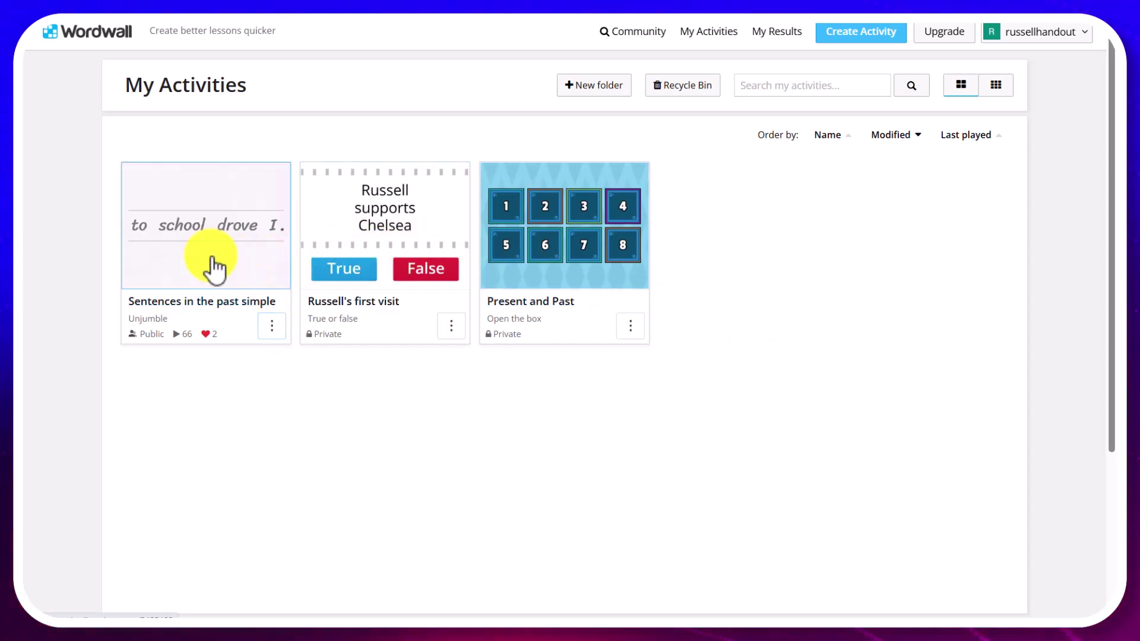
Start Sentences in the past simple and solve the first sentence with I drove
left_click(216, 275)
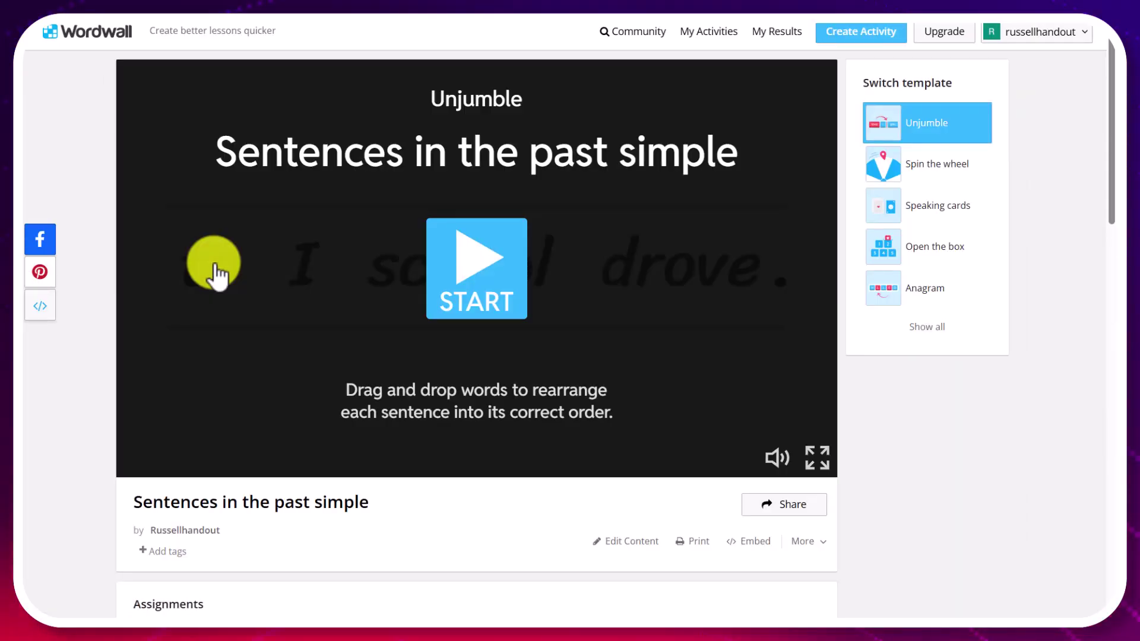
left_click(467, 256)
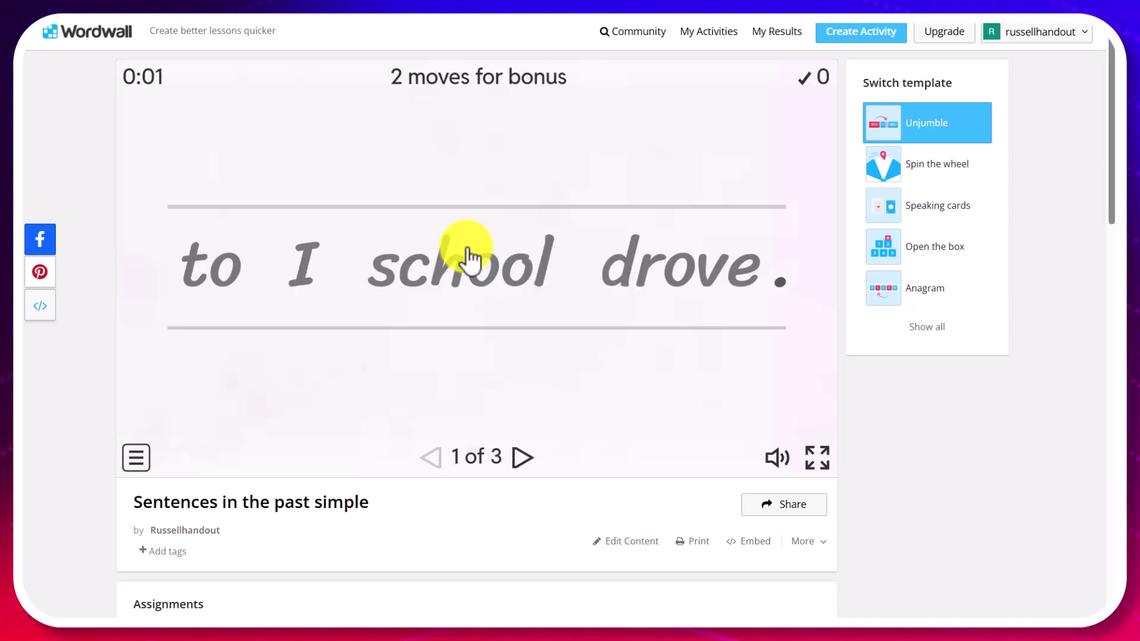
left_click_drag(304, 262, 155, 267)
left_click_drag(679, 272, 285, 277)
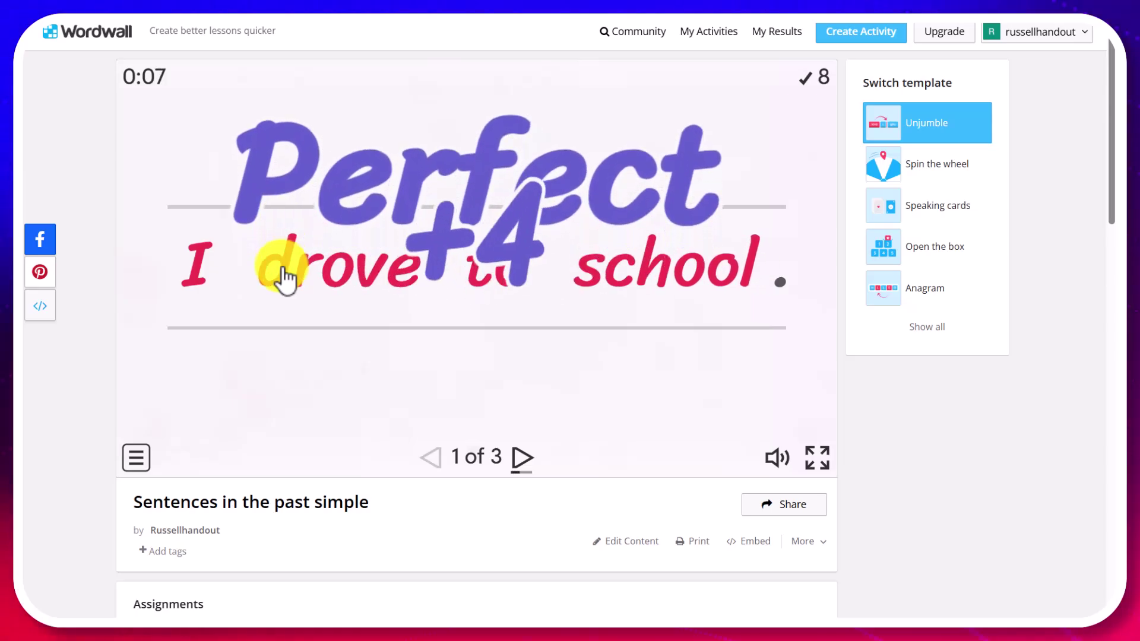
Retitle the unjumble 'Sentences in the present'
left_click(618, 545)
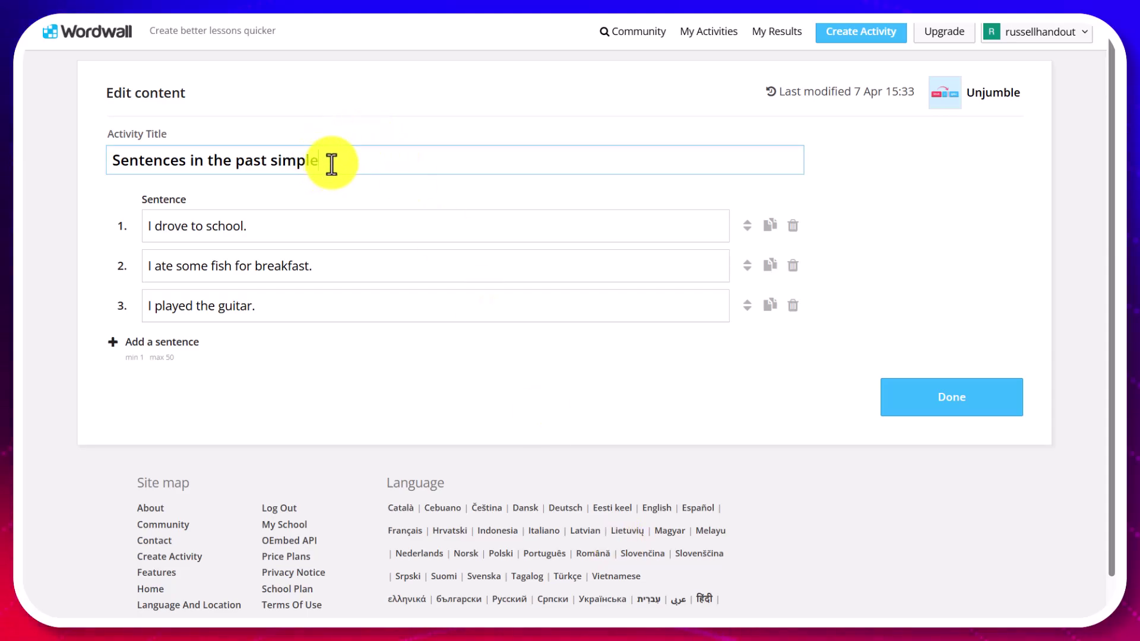
key("BackSpace")
key("BackSpace")
key("BackSpace")
key("BackSpace")
key("BackSpace")
key("BackSpace")
key("BackSpace")
key("BackSpace")
key("BackSpace")
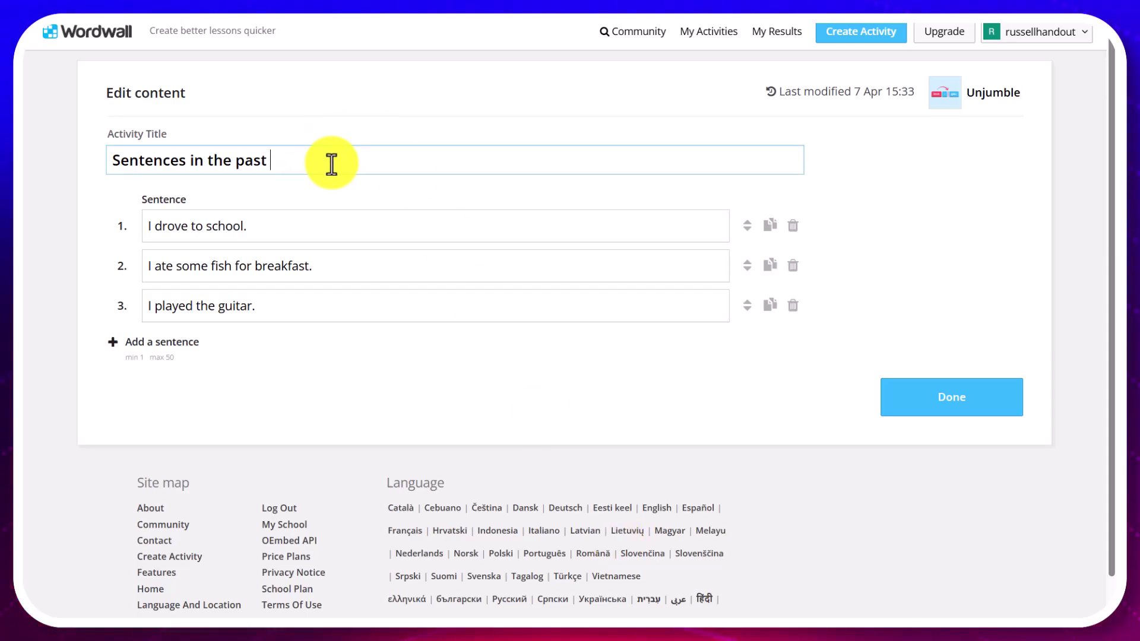
type("resent")
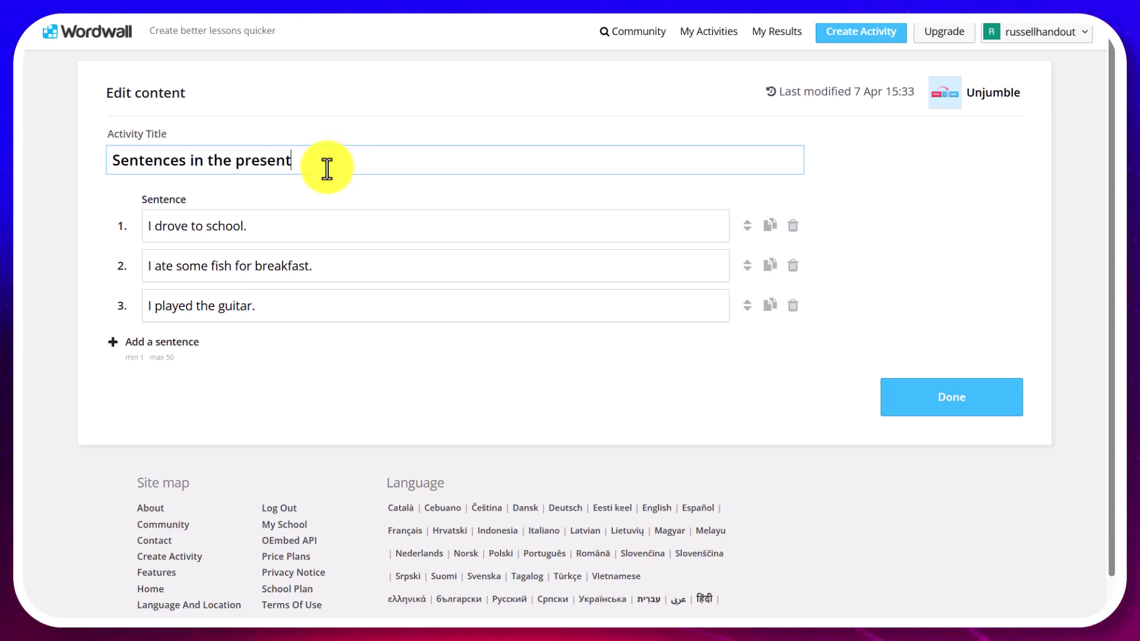
Change the verbs drove, ate, played to drive, eat, play and save the activity
left_click(187, 225)
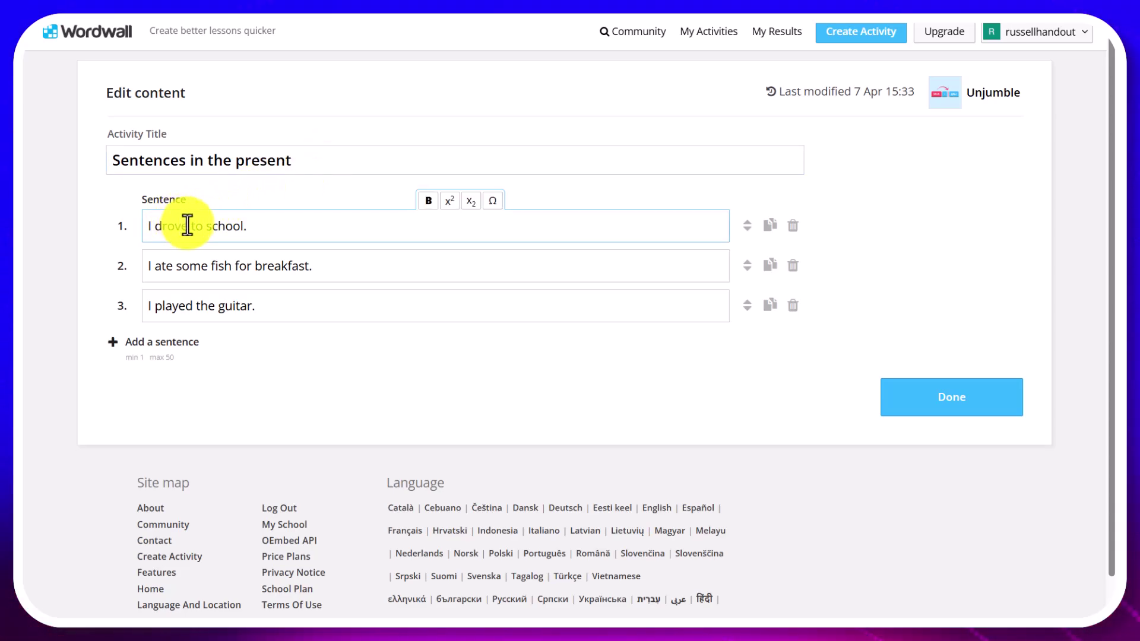
key("BackSpace")
key("BackSpace")
key("BackSpace")
type("ive")
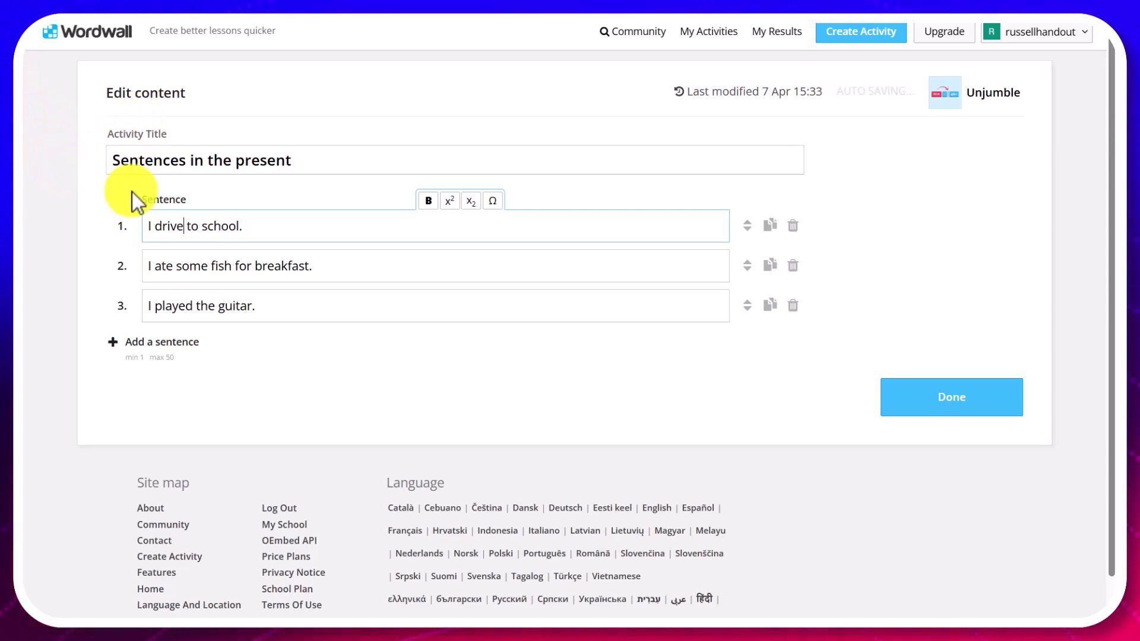
left_click(206, 267)
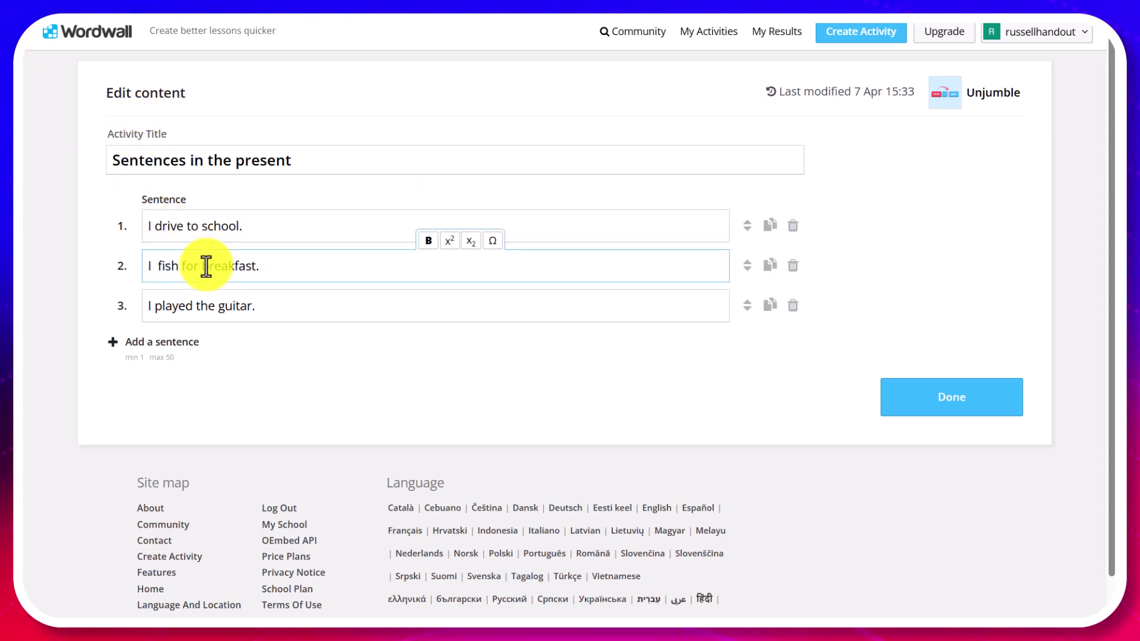
type("eat")
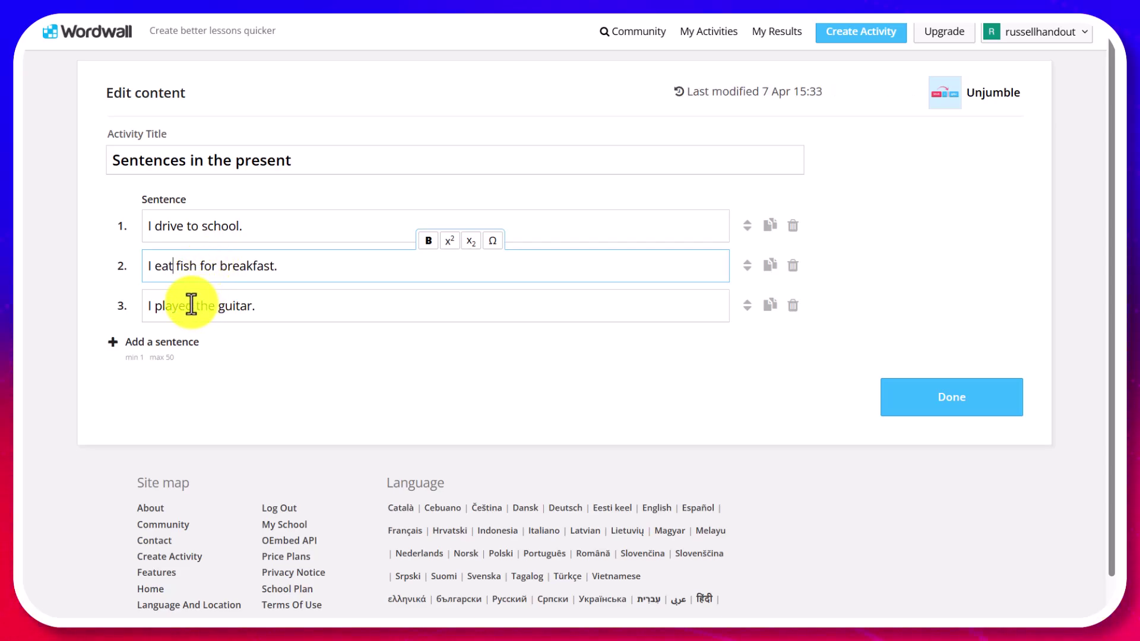
left_click(193, 304)
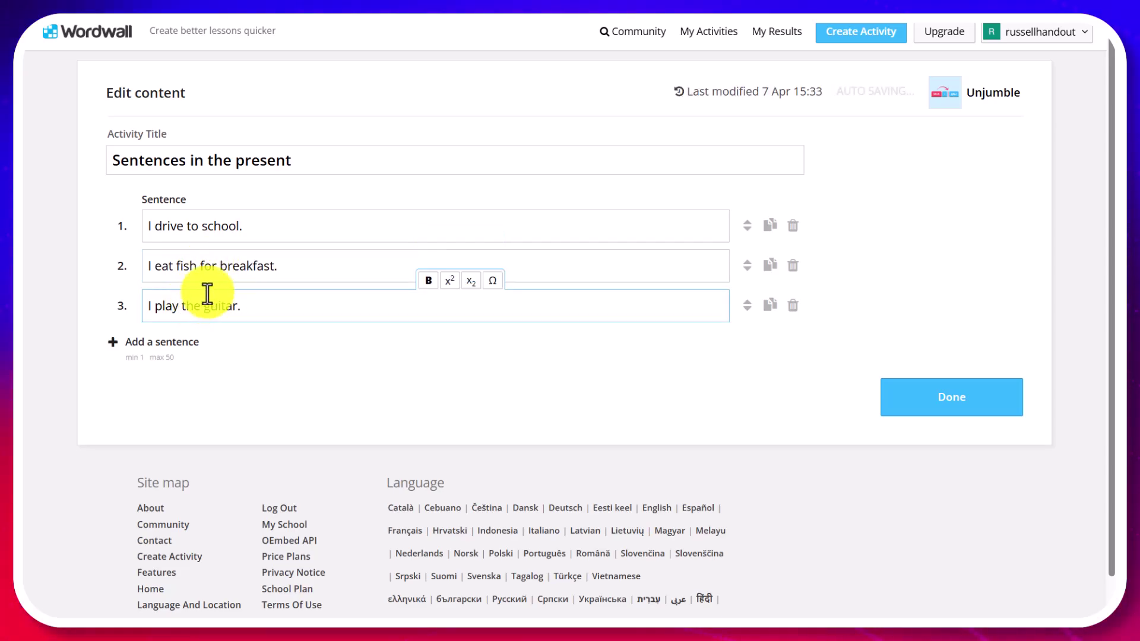
left_click(952, 399)
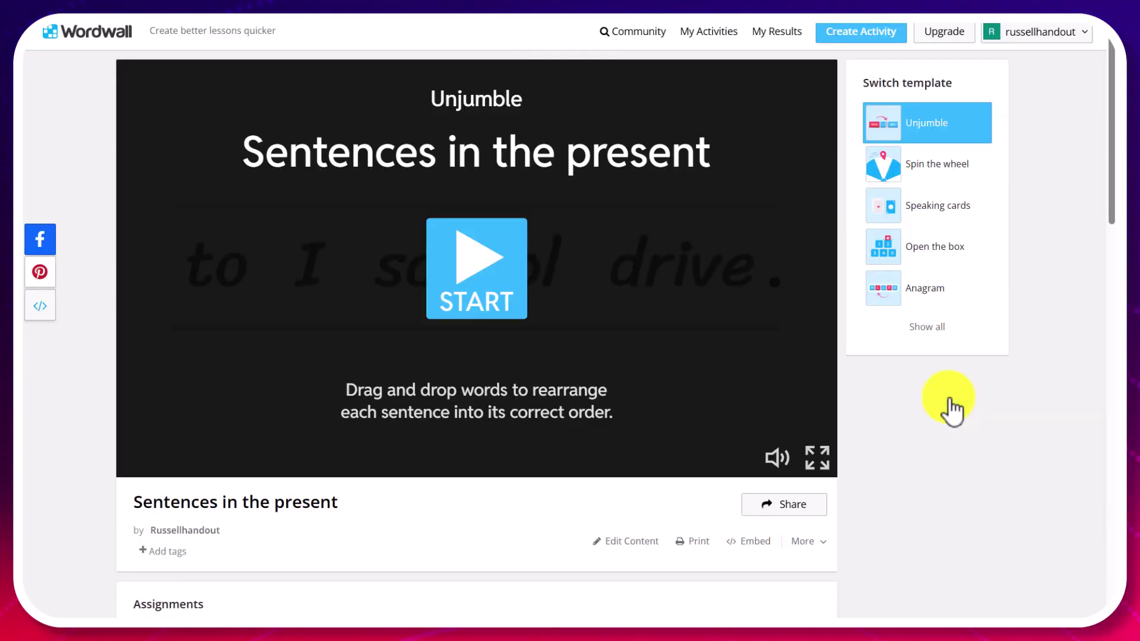
Play the present-tense unjumble, then attempt a new activity and hit the 3-of-3 limit
left_click(468, 259)
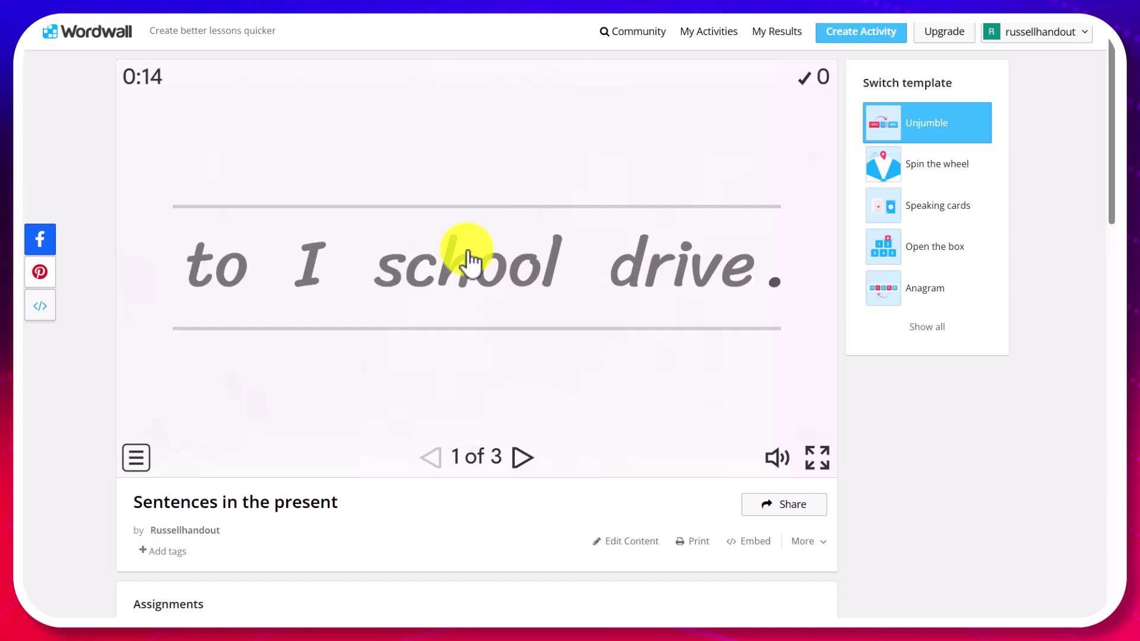
left_click(855, 43)
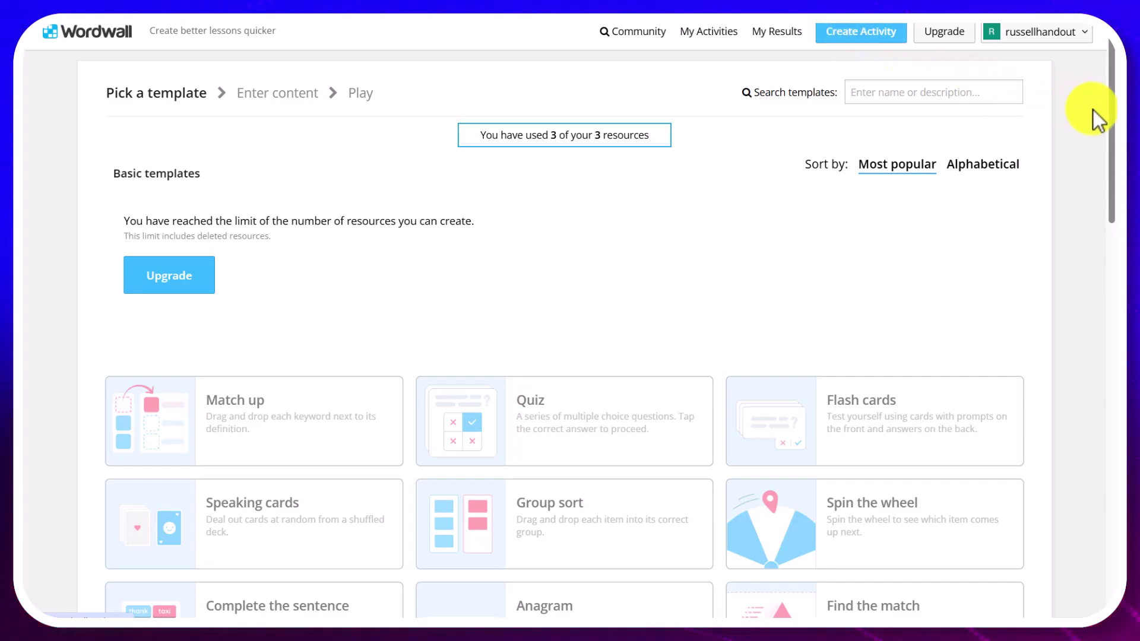
Scroll through the locked templates before returning to the full account's folders
left_click_drag(1112, 76, 1112, 98)
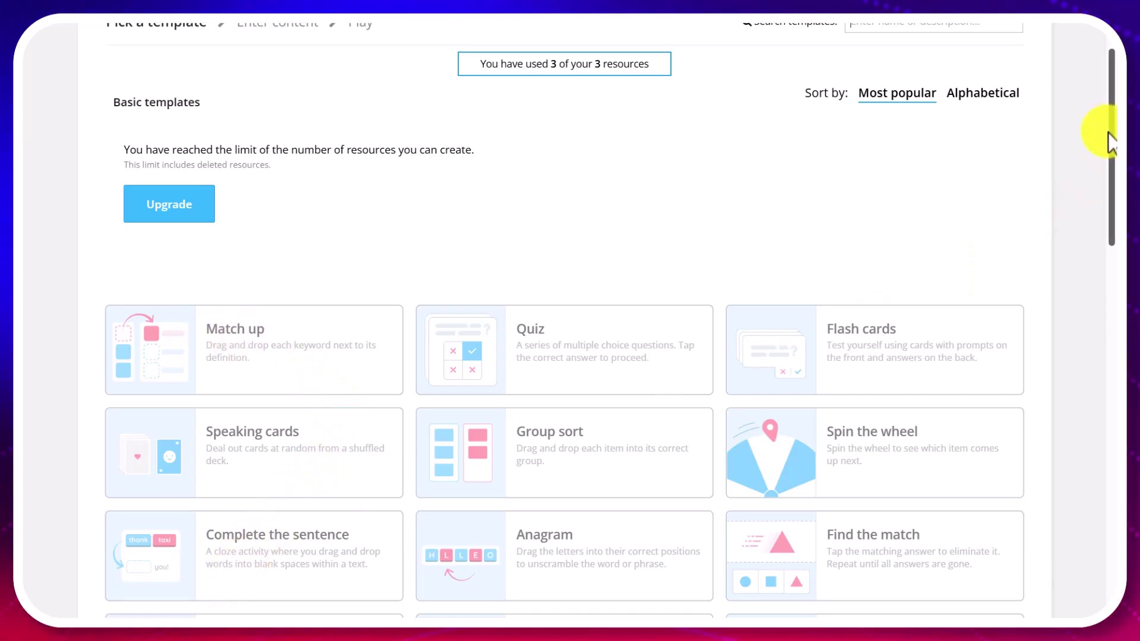
left_click_drag(1113, 143, 1115, 208)
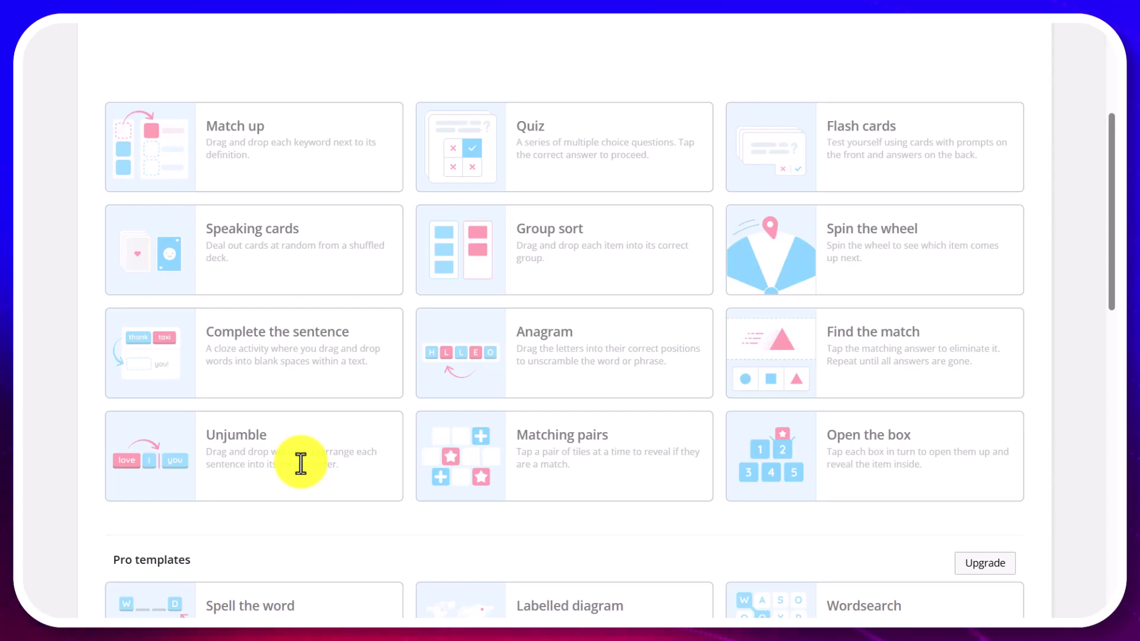
scroll(734, 114, "up", 1)
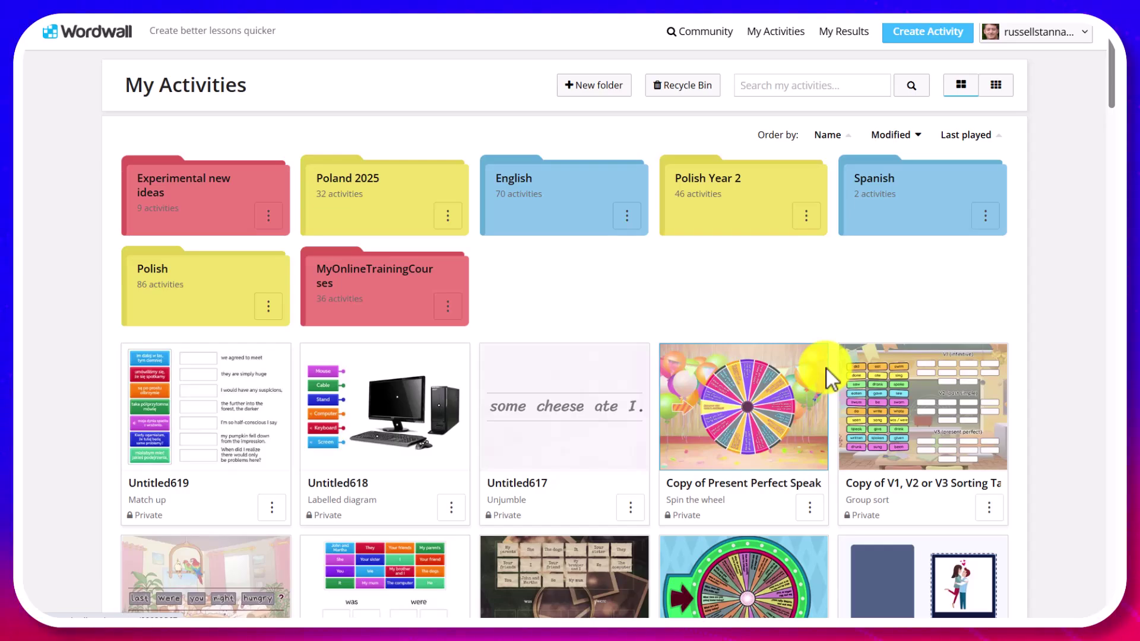
Begin a new activity using the Complete the sentence template
left_click(930, 34)
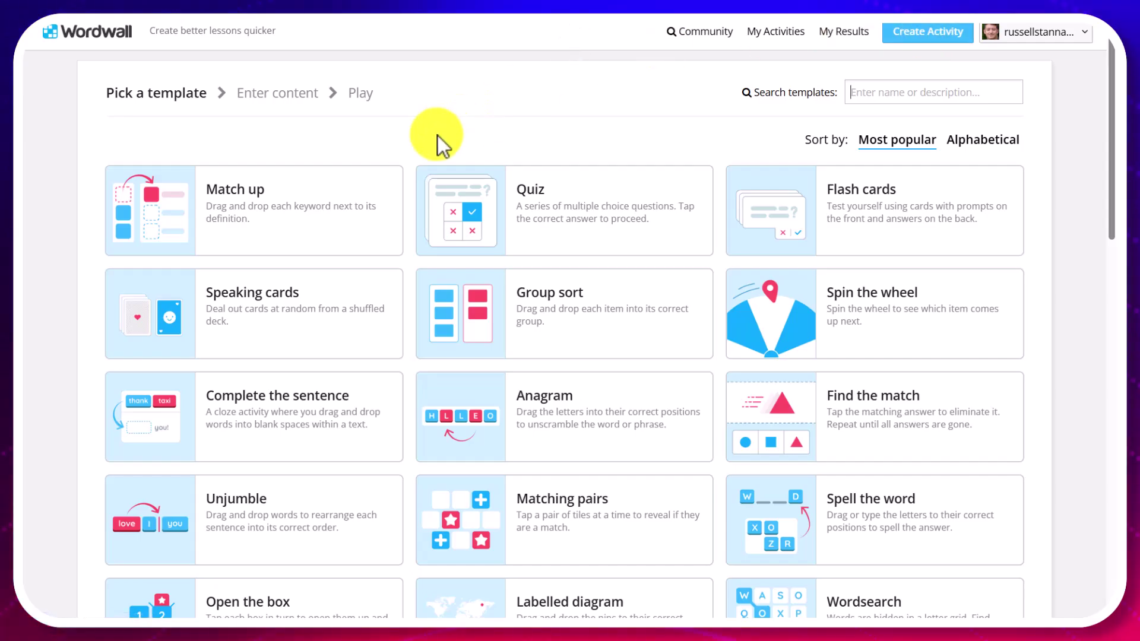
left_click(255, 423)
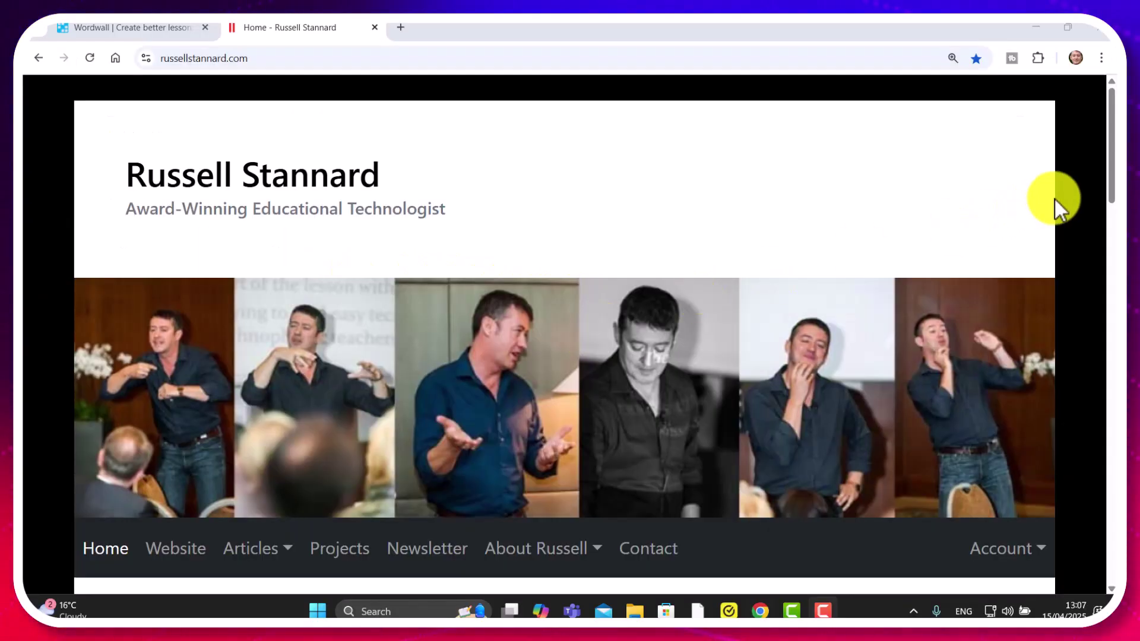
Scroll the russellstannard.com page and select its intro bio paragraph
left_click_drag(1108, 163, 1107, 300)
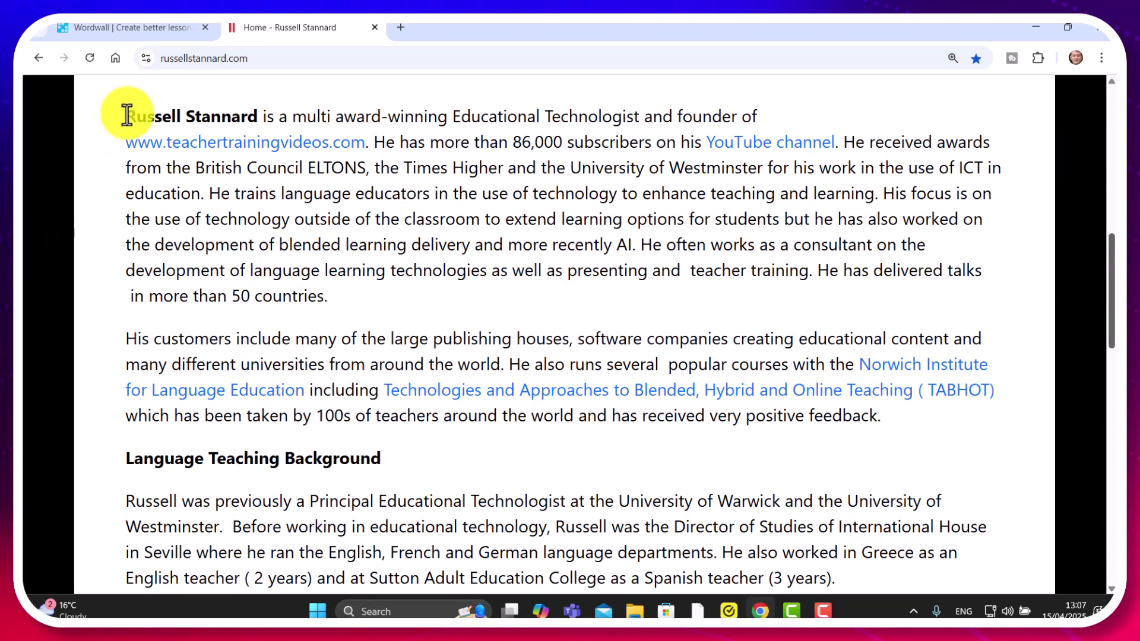
left_click_drag(126, 115, 336, 297)
key("ctrl+c")
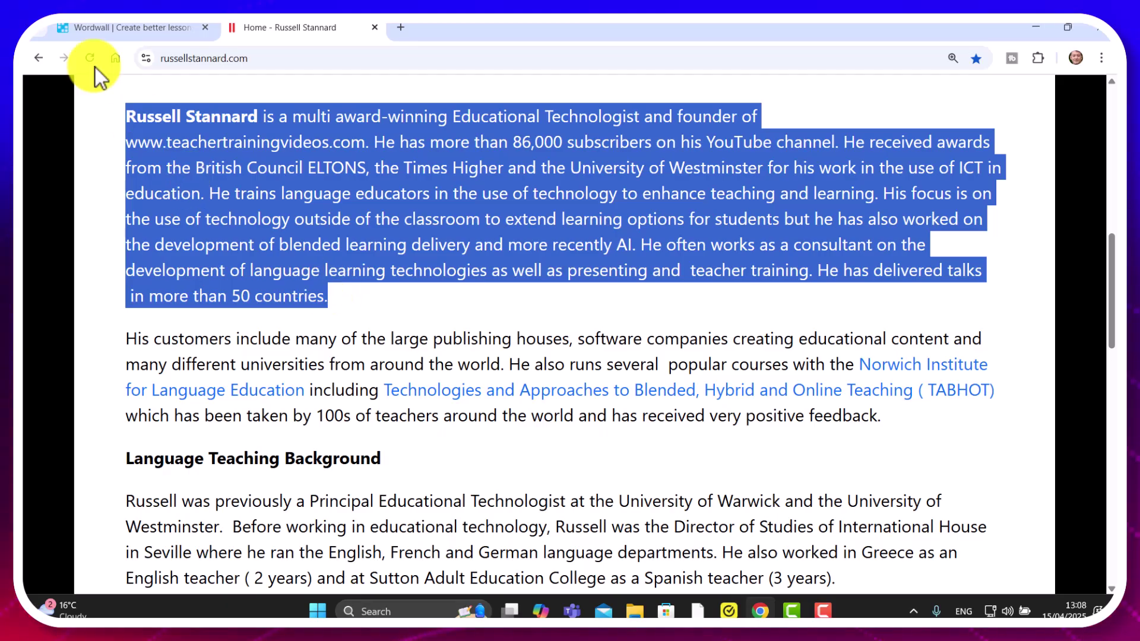
Paste the bio paragraph into the editor and make Educational a gap
left_click(105, 28)
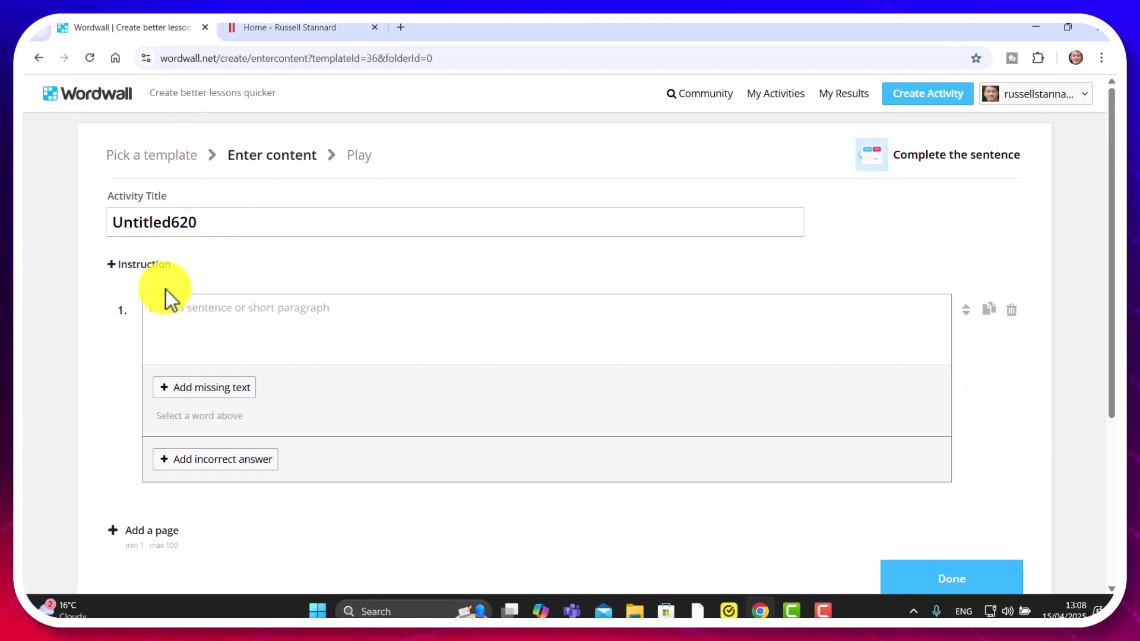
key("ctrl+v")
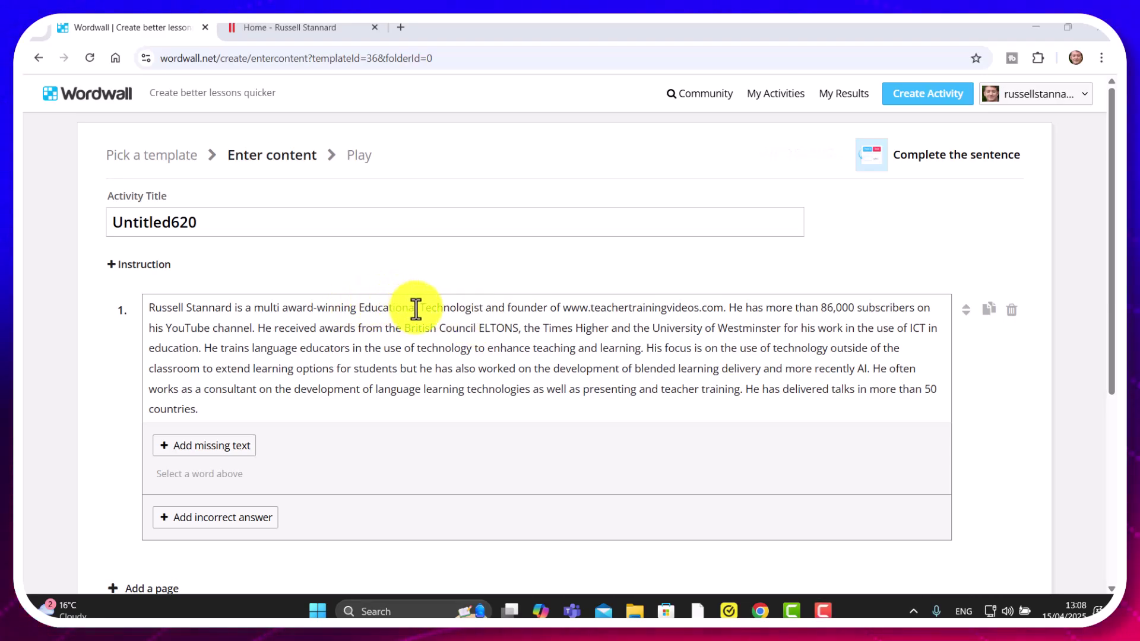
left_click_drag(417, 308, 364, 306)
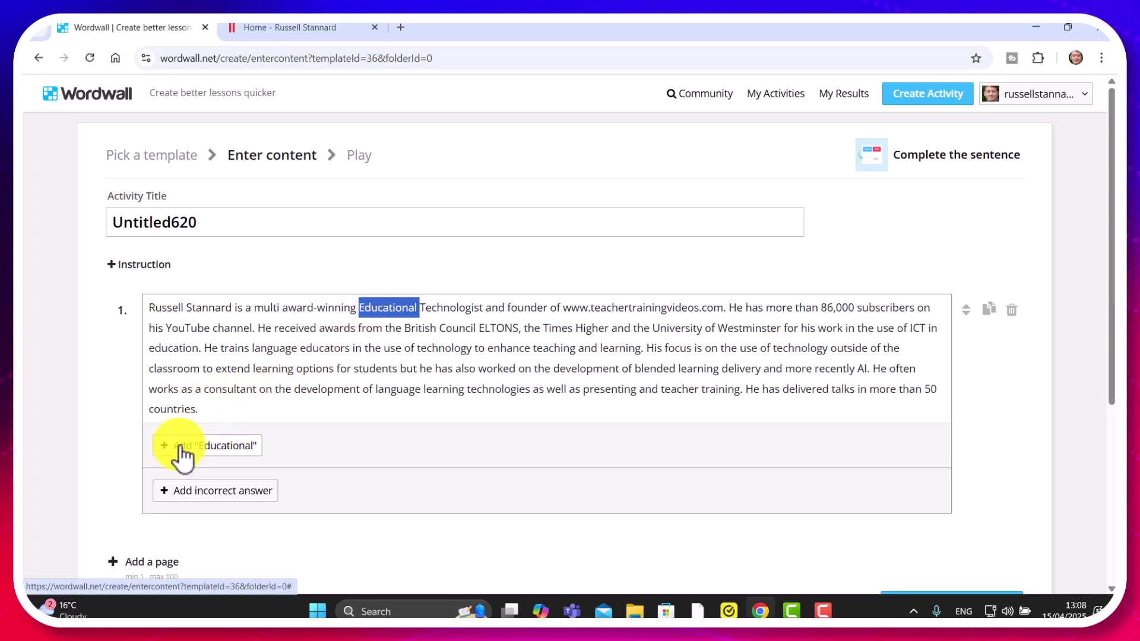
left_click(183, 446)
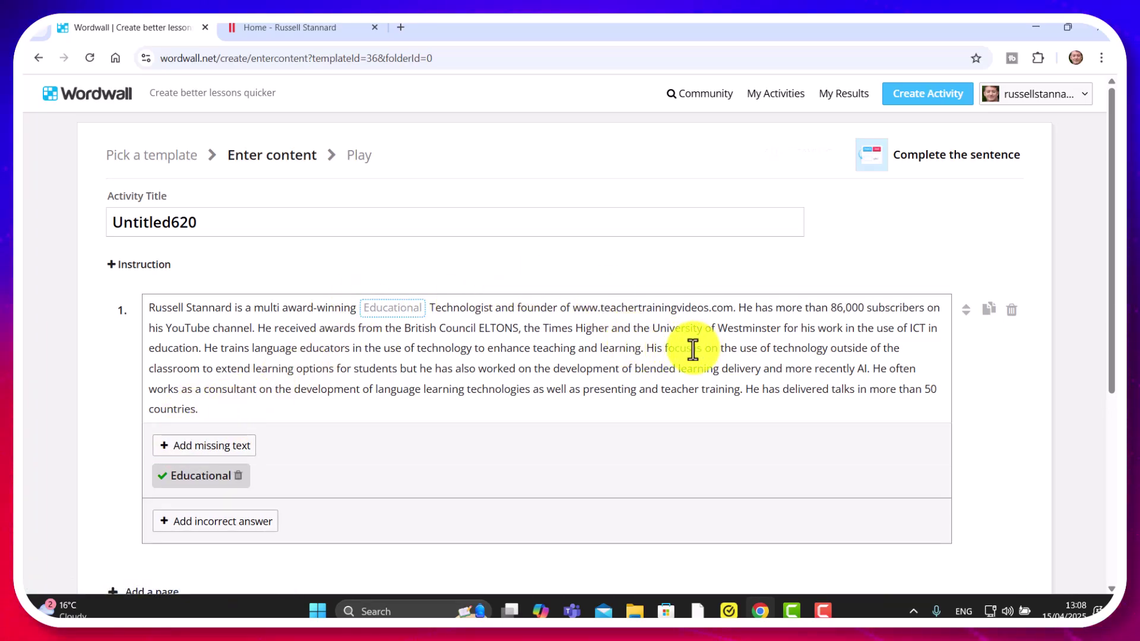
Turn focus, extend and language learning into gaps, then save the activity
left_click_drag(693, 350, 663, 351)
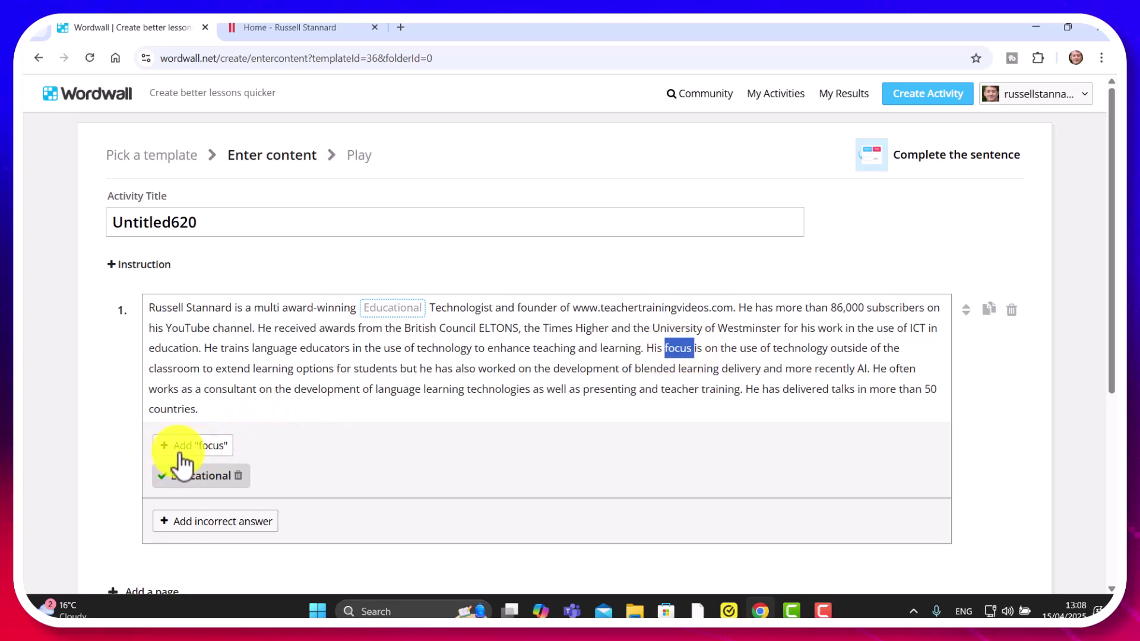
left_click(180, 450)
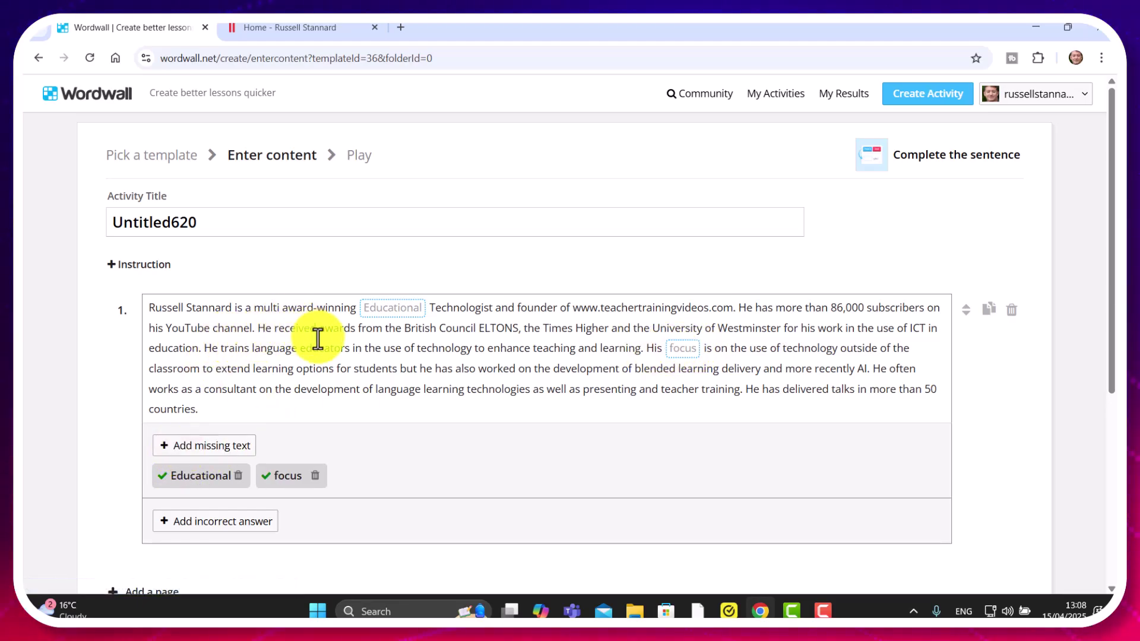
left_click_drag(251, 369, 217, 369)
left_click(179, 450)
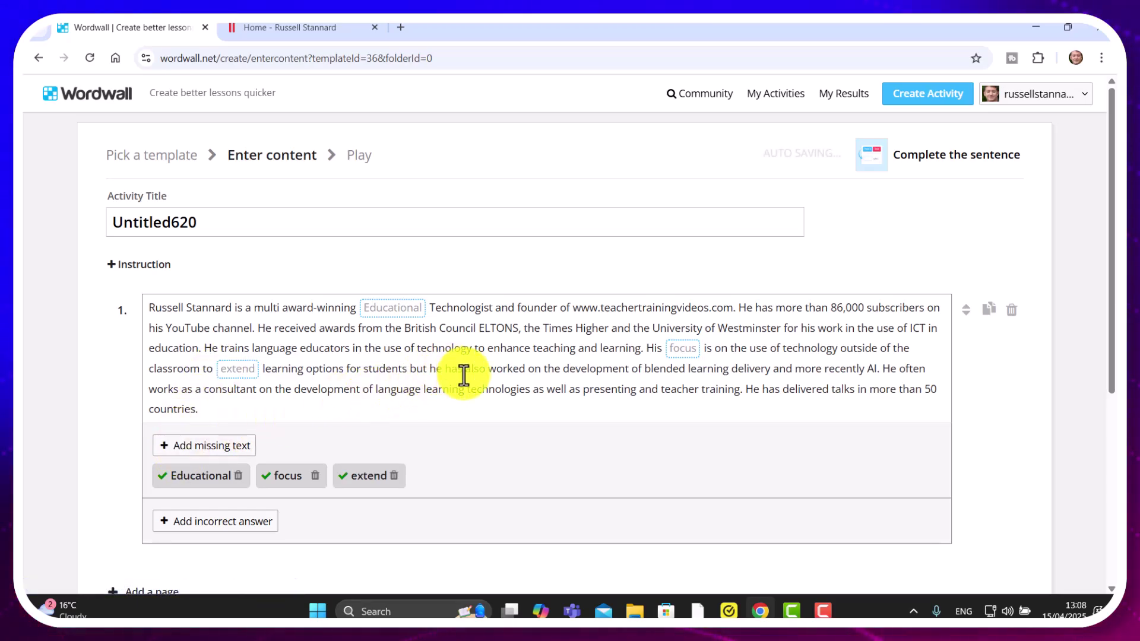
left_click_drag(465, 389, 372, 393)
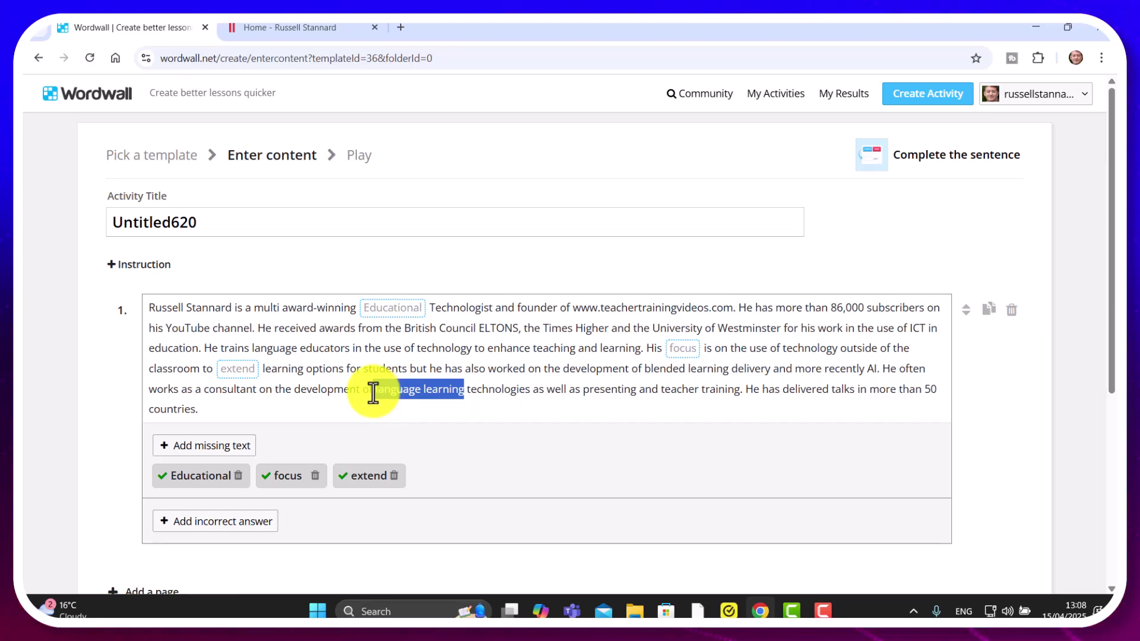
left_click(196, 448)
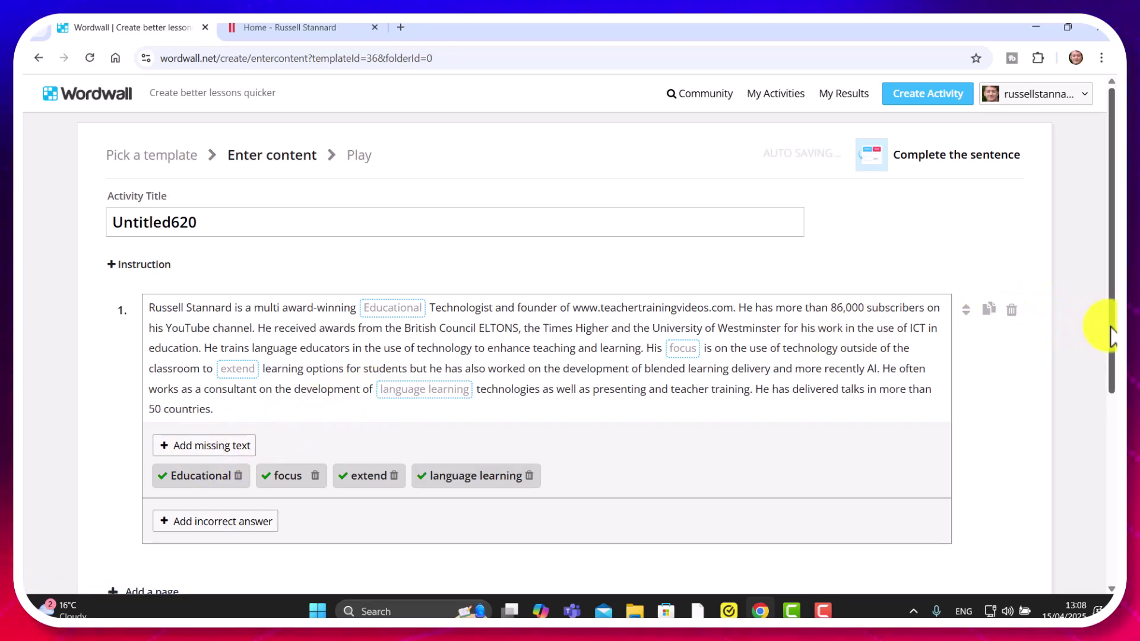
left_click_drag(1112, 331, 1094, 464)
left_click(952, 419)
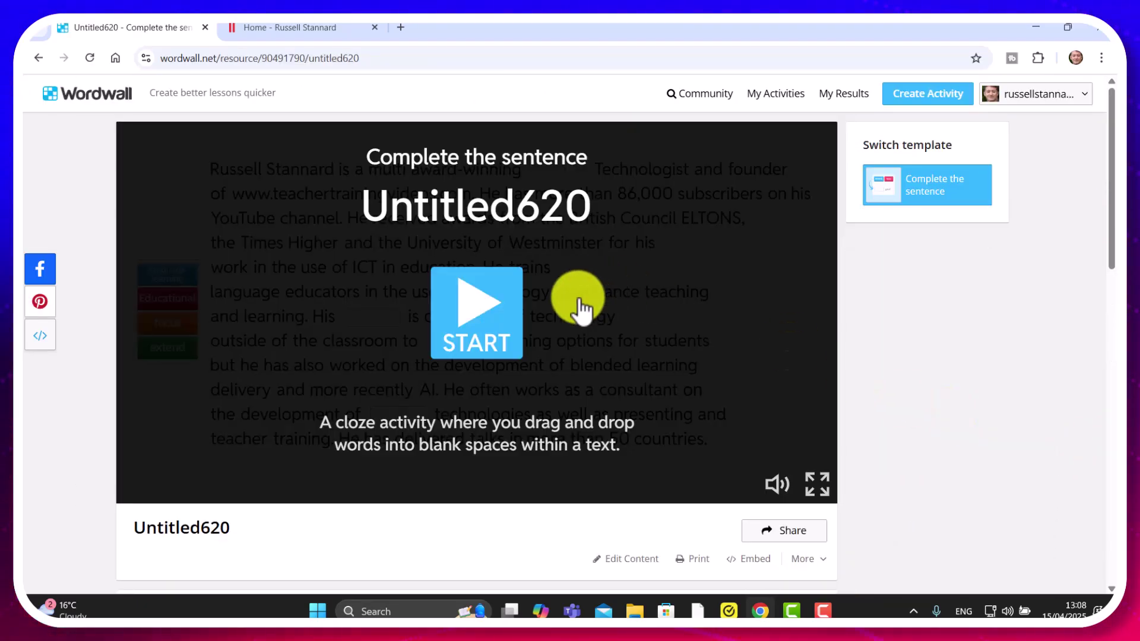
Play the Untitled620 gap-fill, placing Educational, language learning, extend and focus in their blanks
left_click(470, 311)
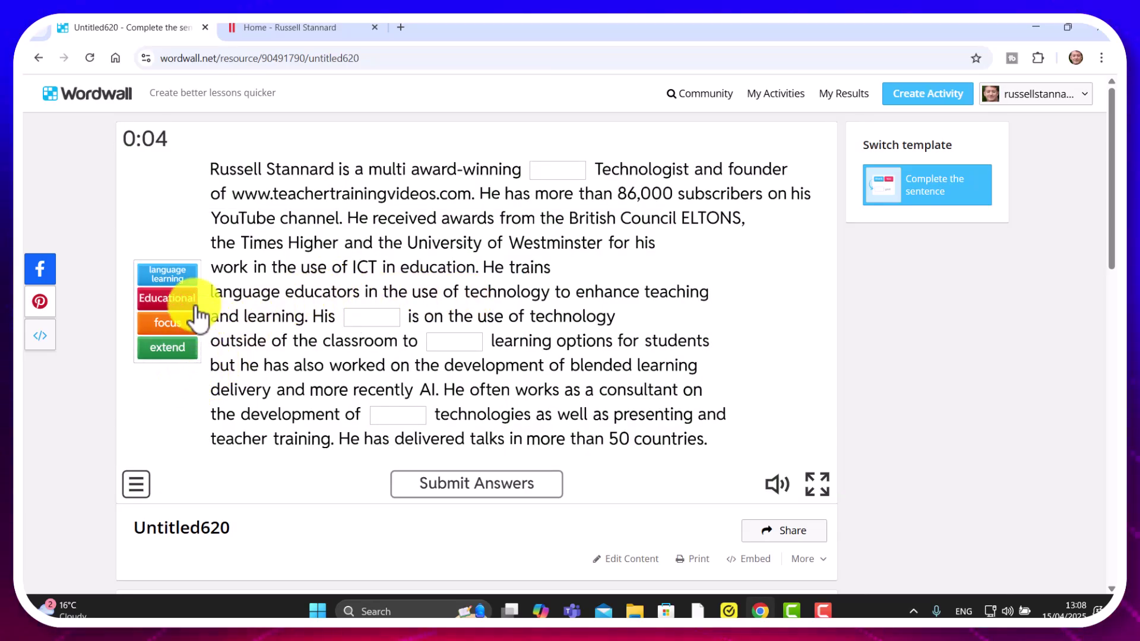
left_click_drag(161, 309, 551, 184)
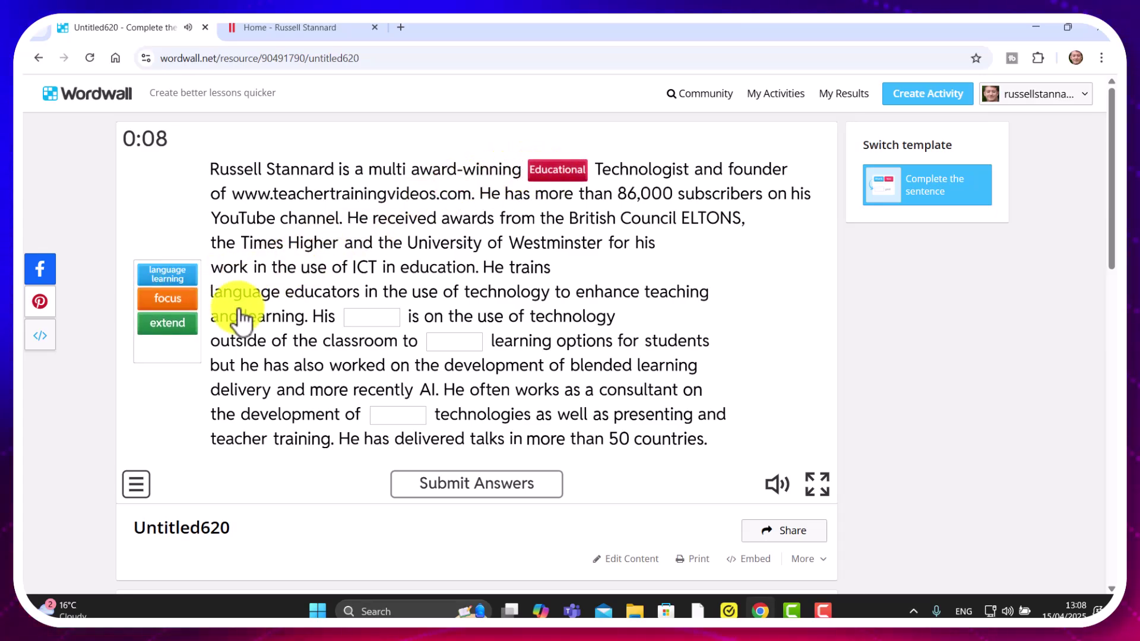
left_click_drag(167, 284, 399, 415)
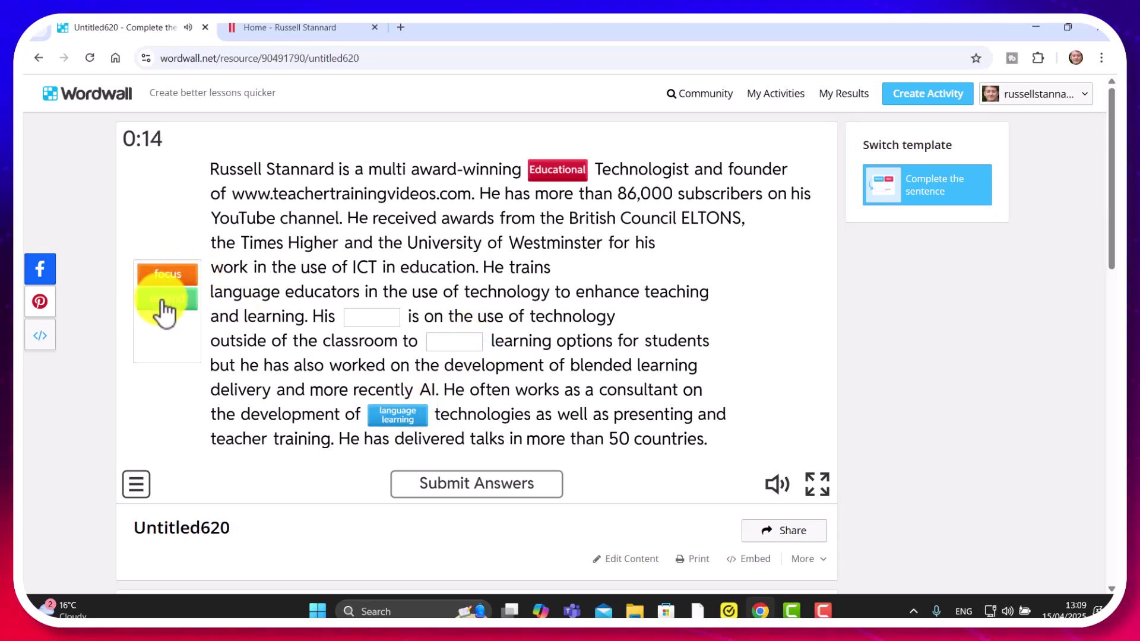
left_click_drag(166, 310, 460, 353)
left_click_drag(168, 275, 383, 325)
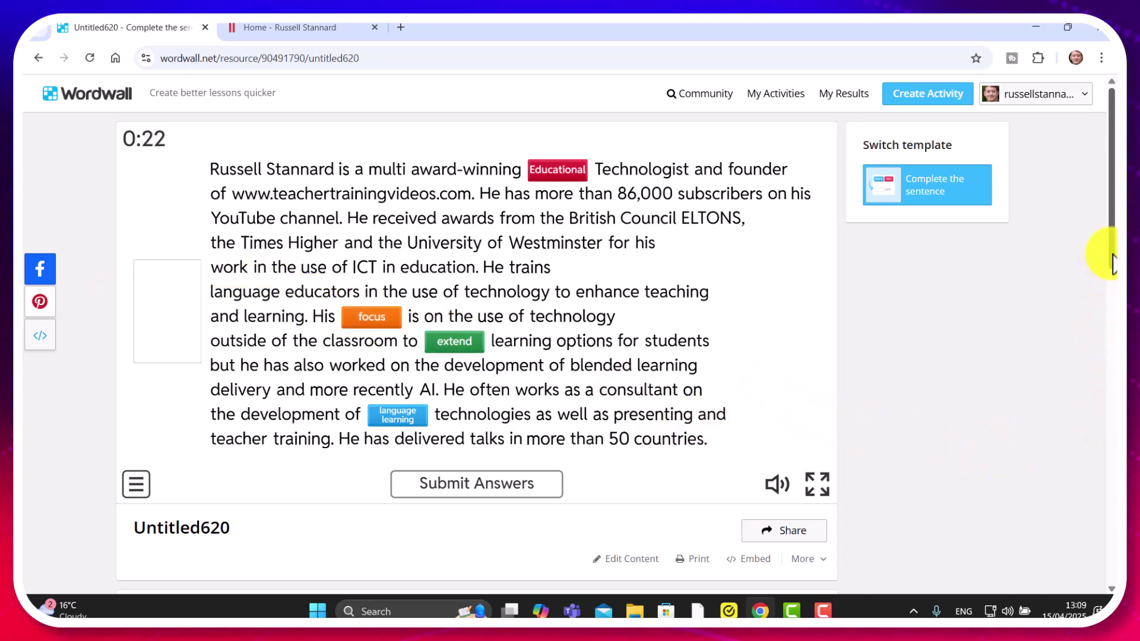
scroll(1107, 256, "down", 1)
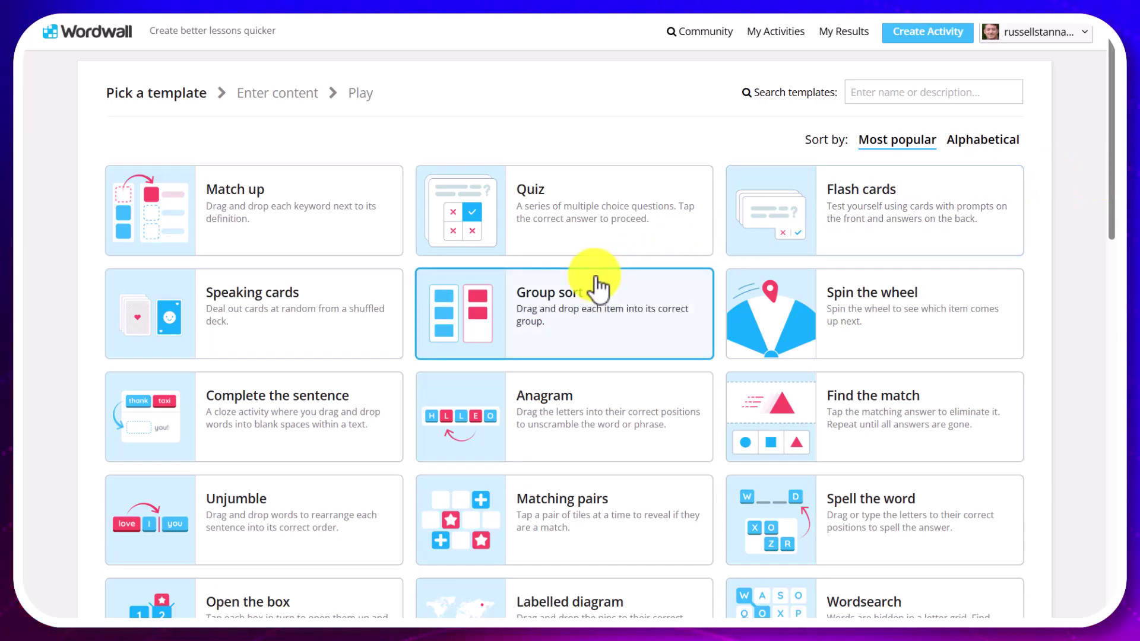
Choose the Match up template on the Pick a template page
left_click(291, 224)
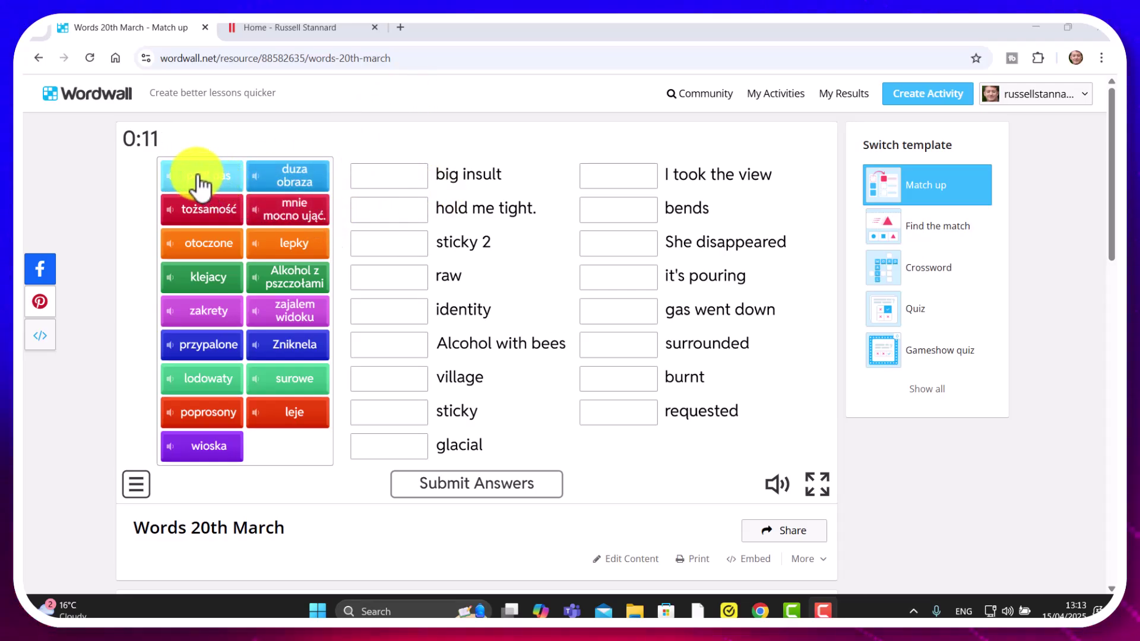
Match padl gas to gas went down and wioska to village, submit, then open Edit Content
left_click_drag(196, 178, 627, 323)
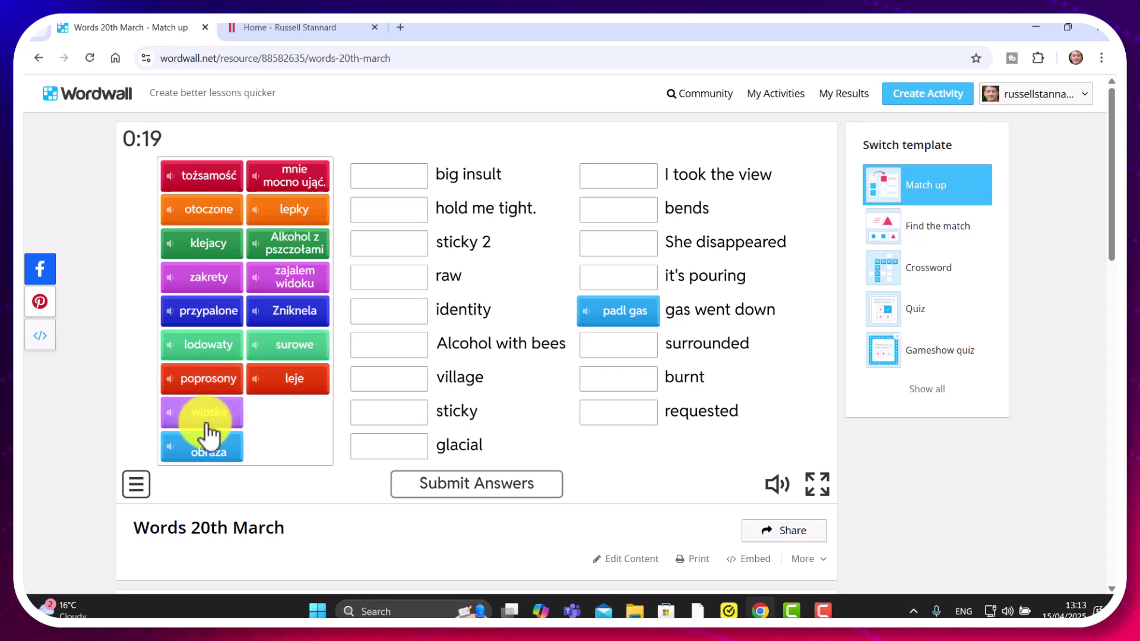
left_click_drag(205, 419, 389, 386)
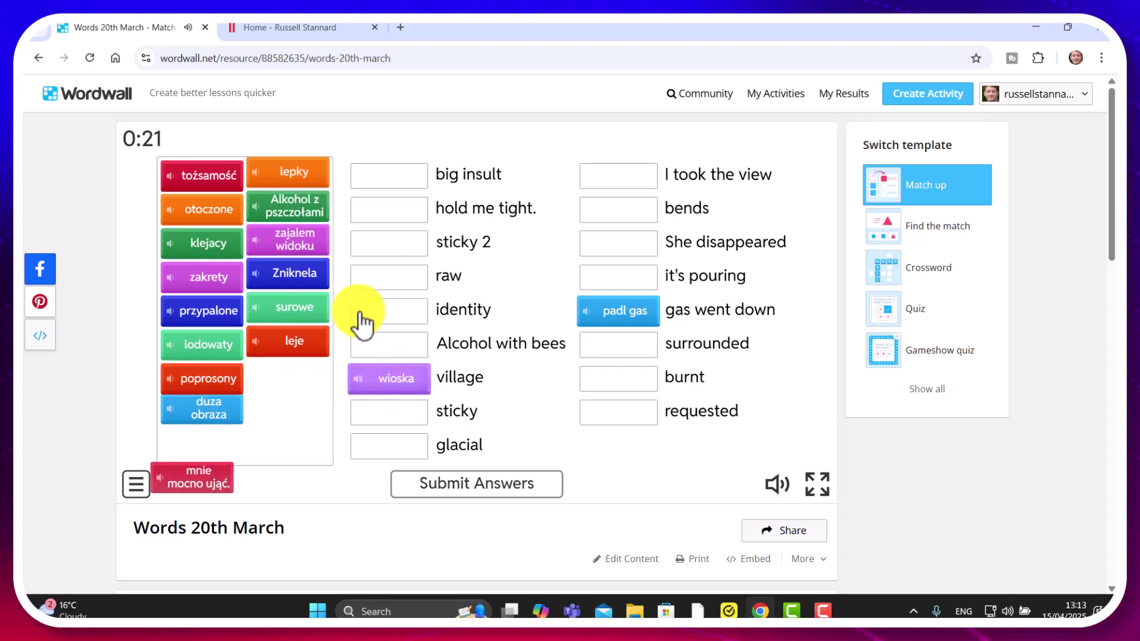
left_click(468, 490)
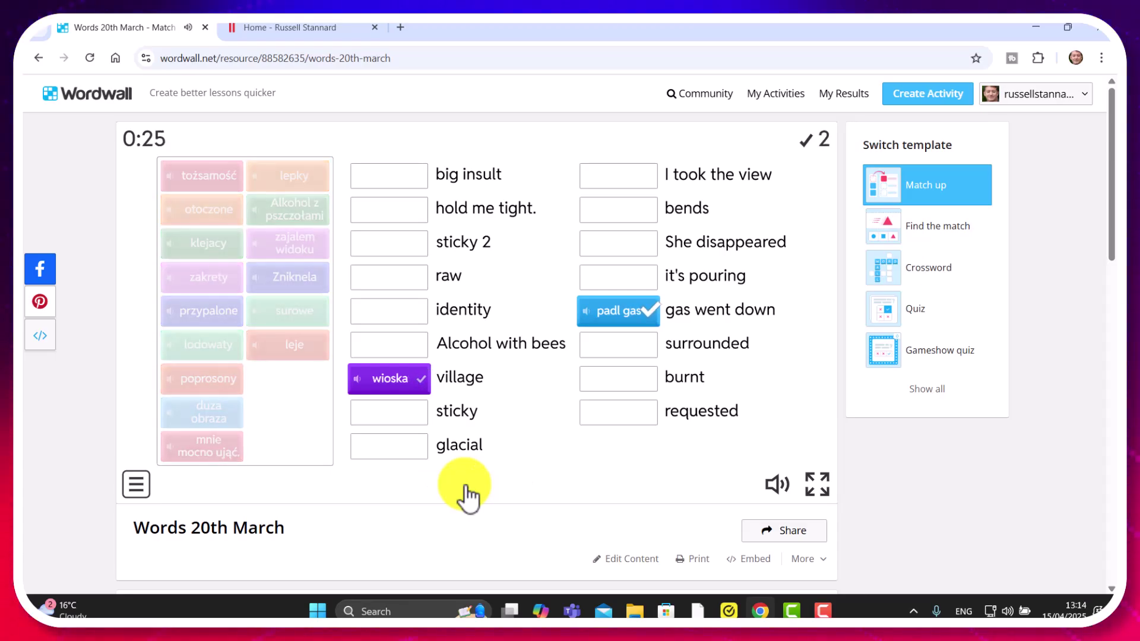
left_click(645, 560)
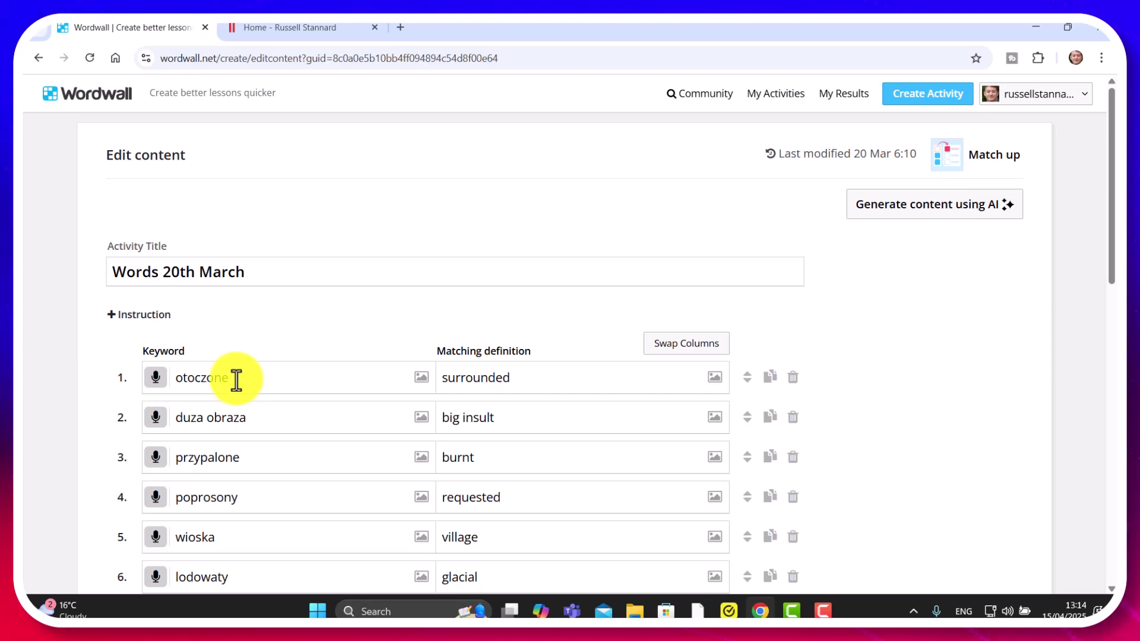
Play and delete the existing recorded sound on the otoczone keyword, then select its text
left_click(157, 379)
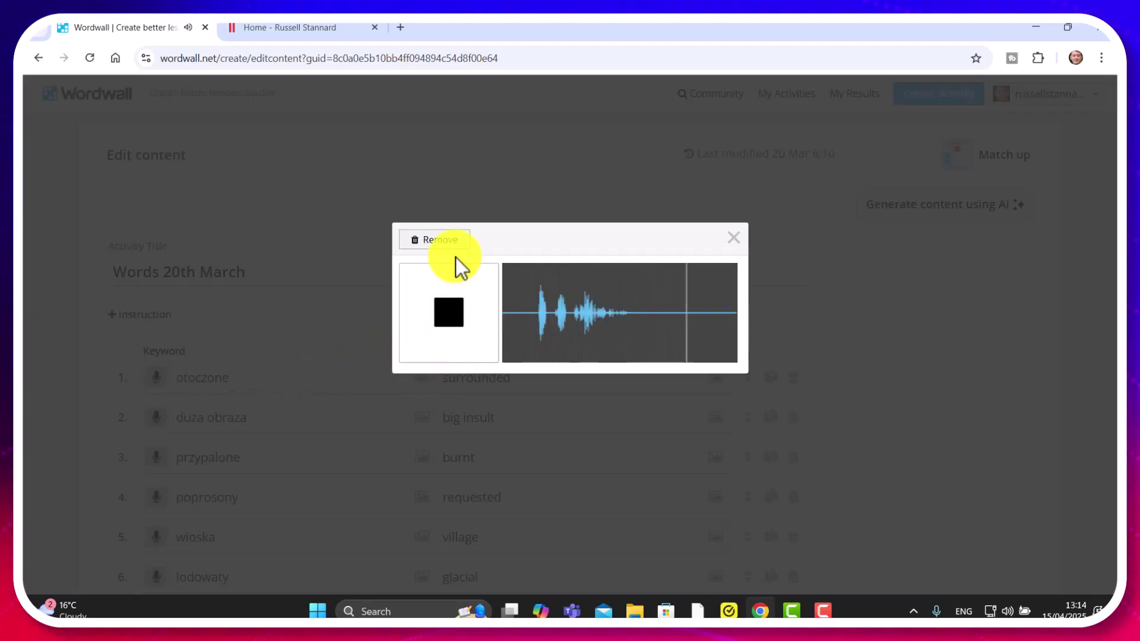
left_click(445, 243)
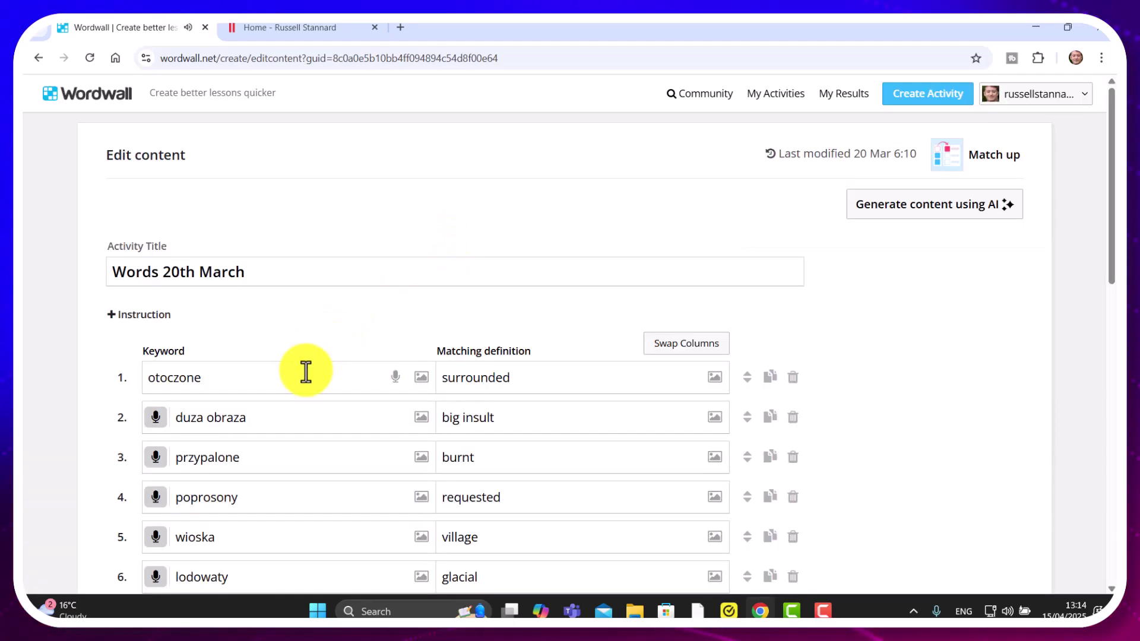
left_click(224, 380)
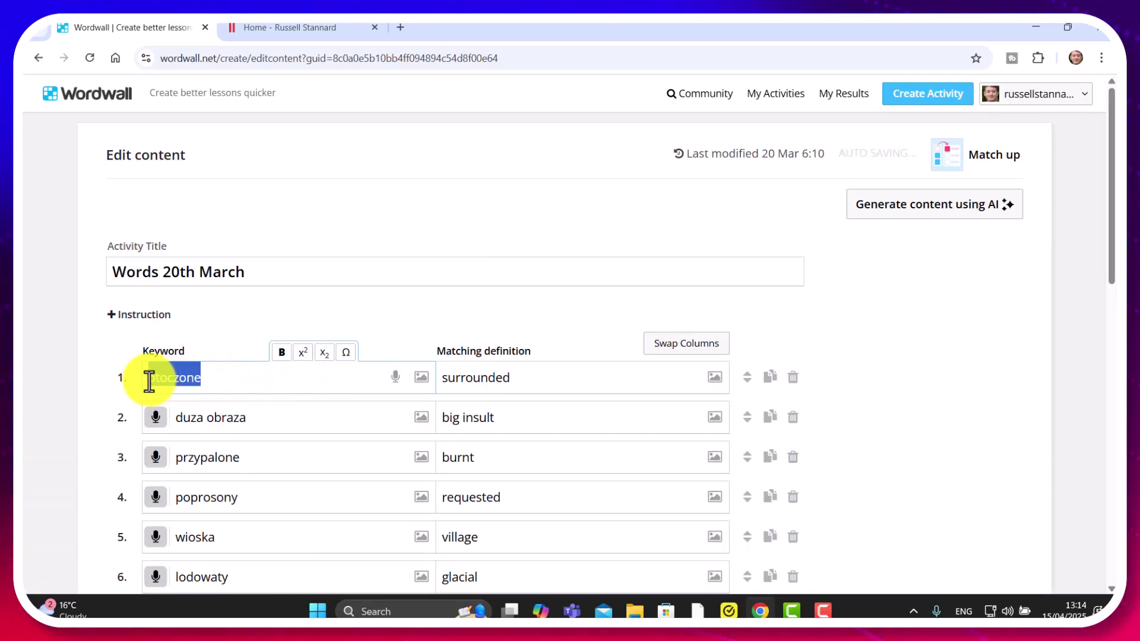
key("shift+Left")
key("shift+Left")
key("shift+Left")
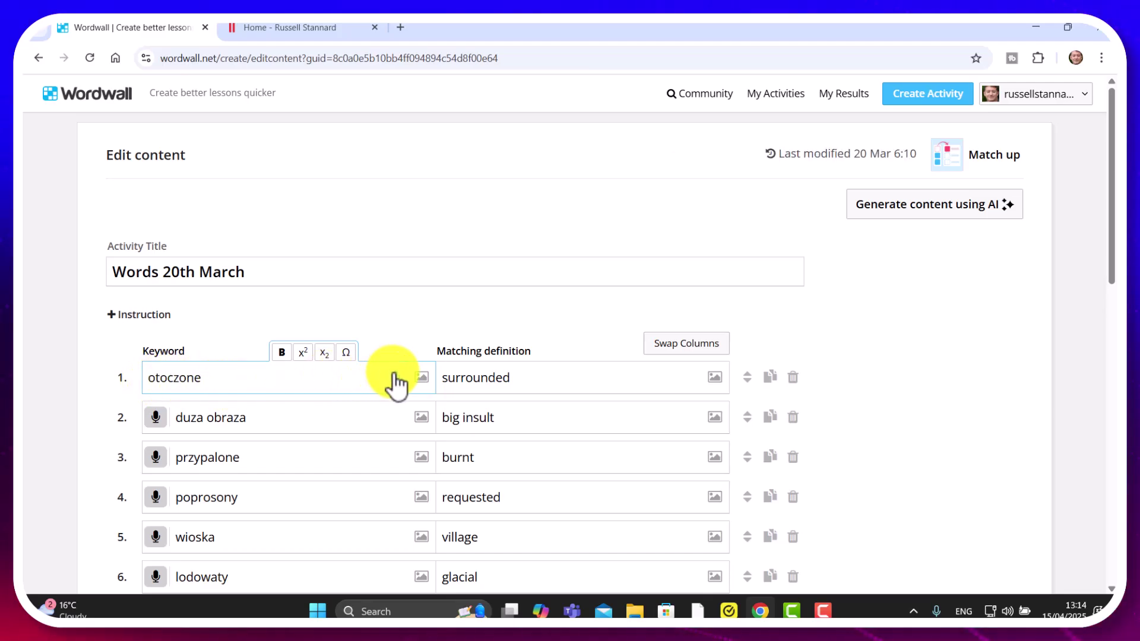
Generate and attach a Polski (PL) spoken sound for otoczone
left_click(397, 379)
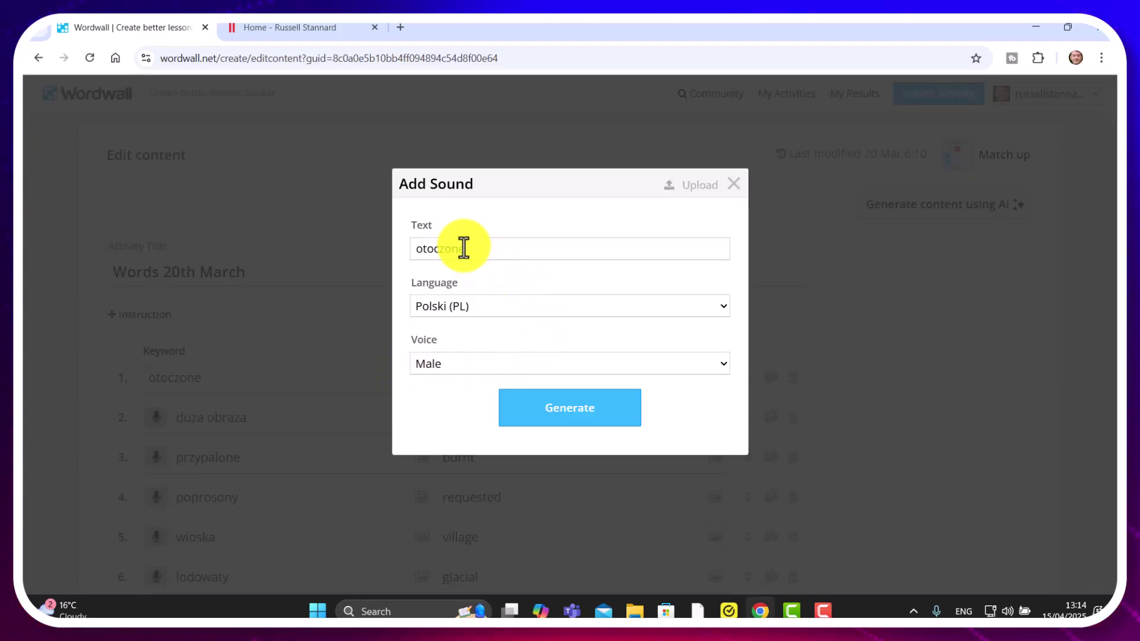
left_click(722, 307)
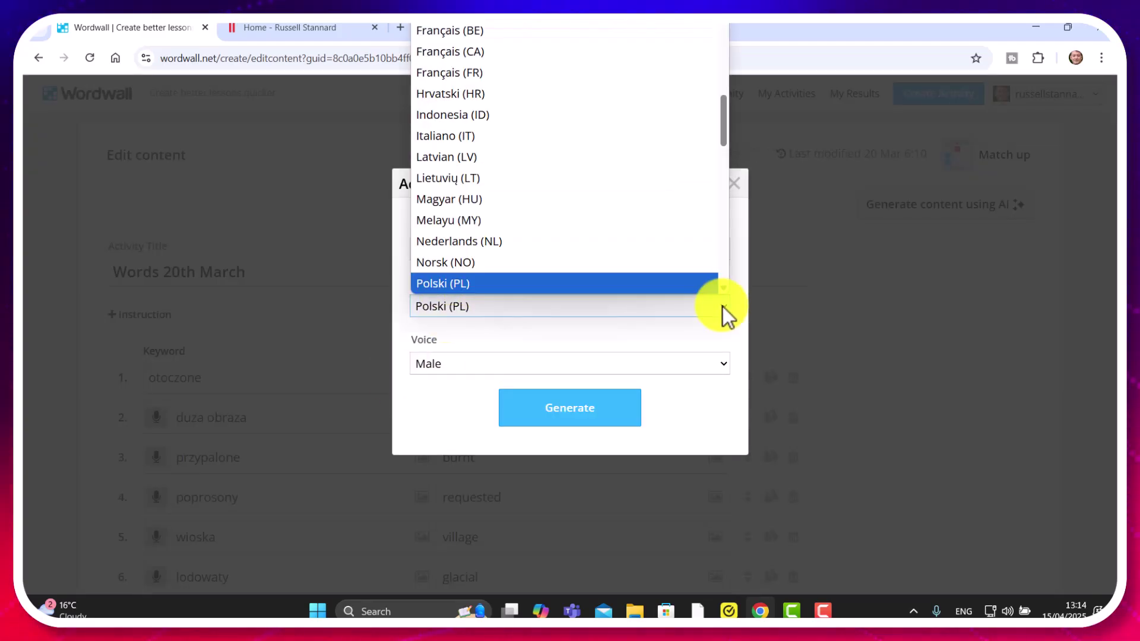
left_click(437, 283)
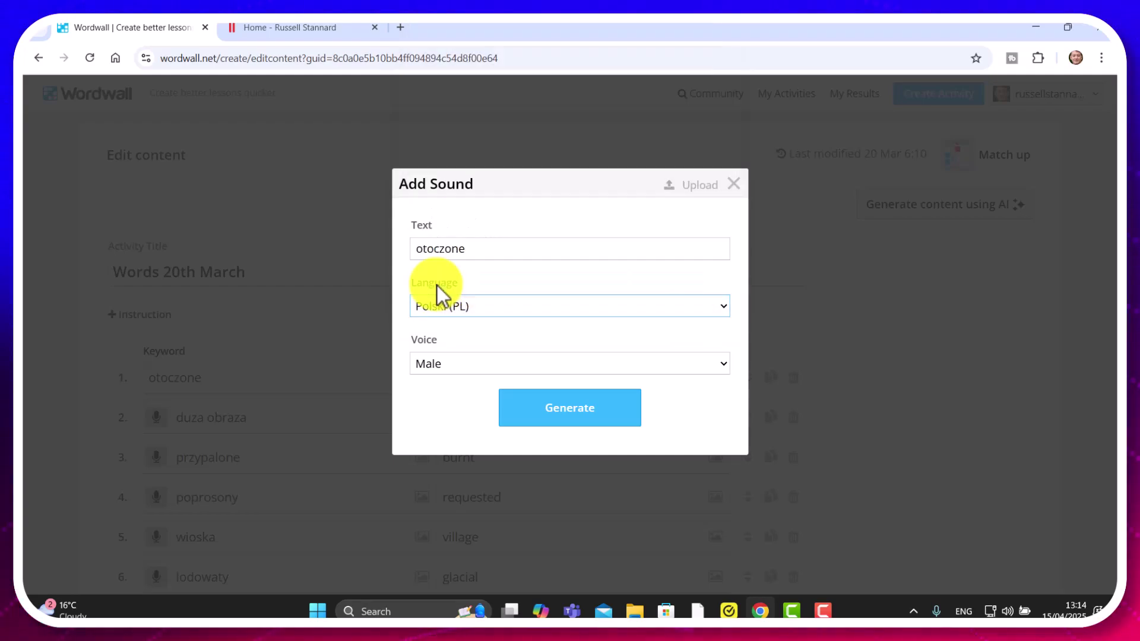
left_click(579, 409)
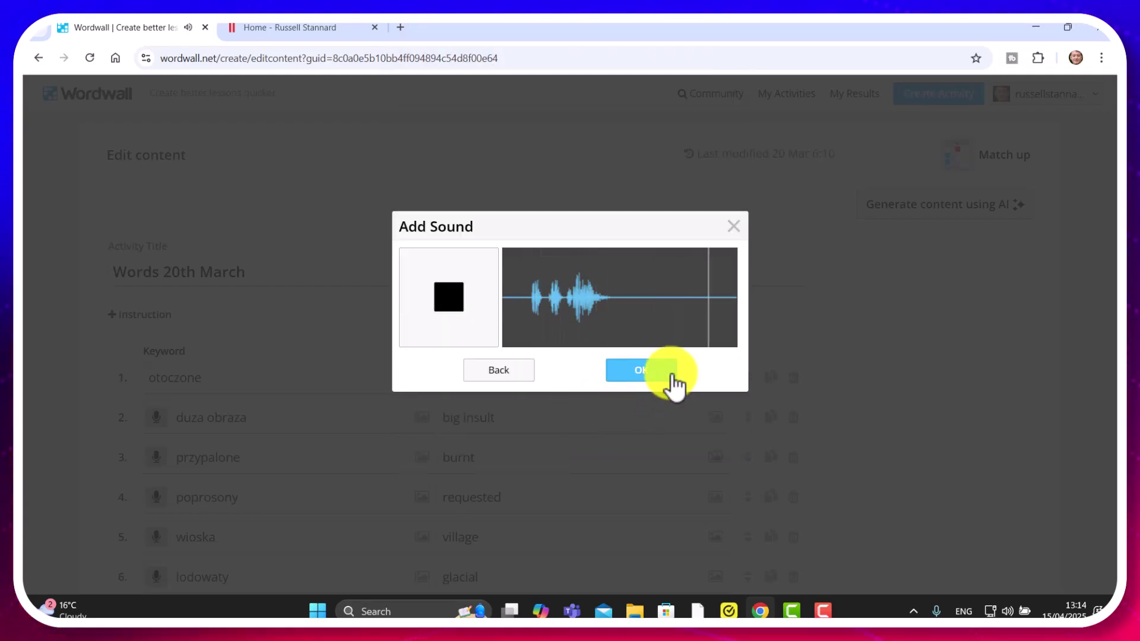
left_click(650, 374)
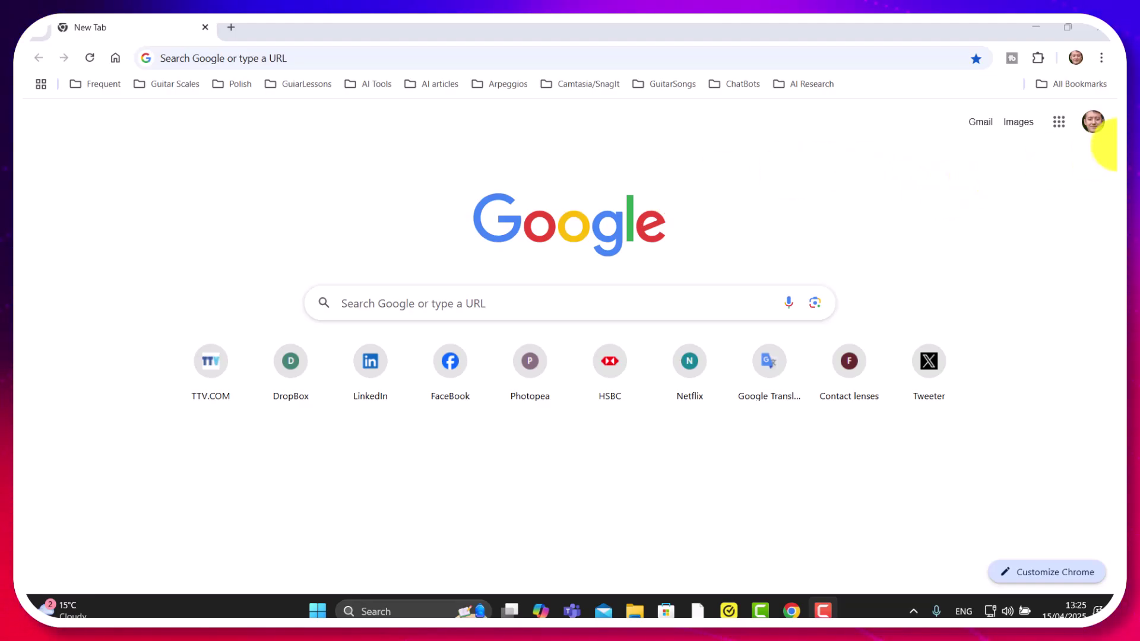
Launch Gemini from the Google apps grid in the current Chrome tab
left_click(1059, 121)
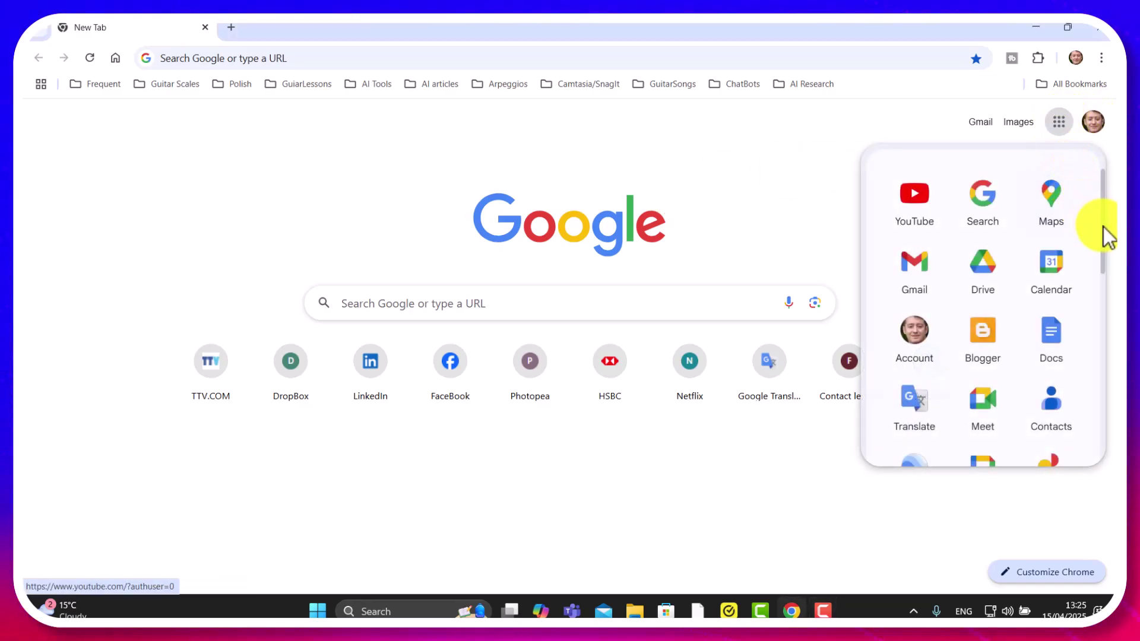
left_click_drag(1109, 237, 1109, 297)
left_click(983, 339)
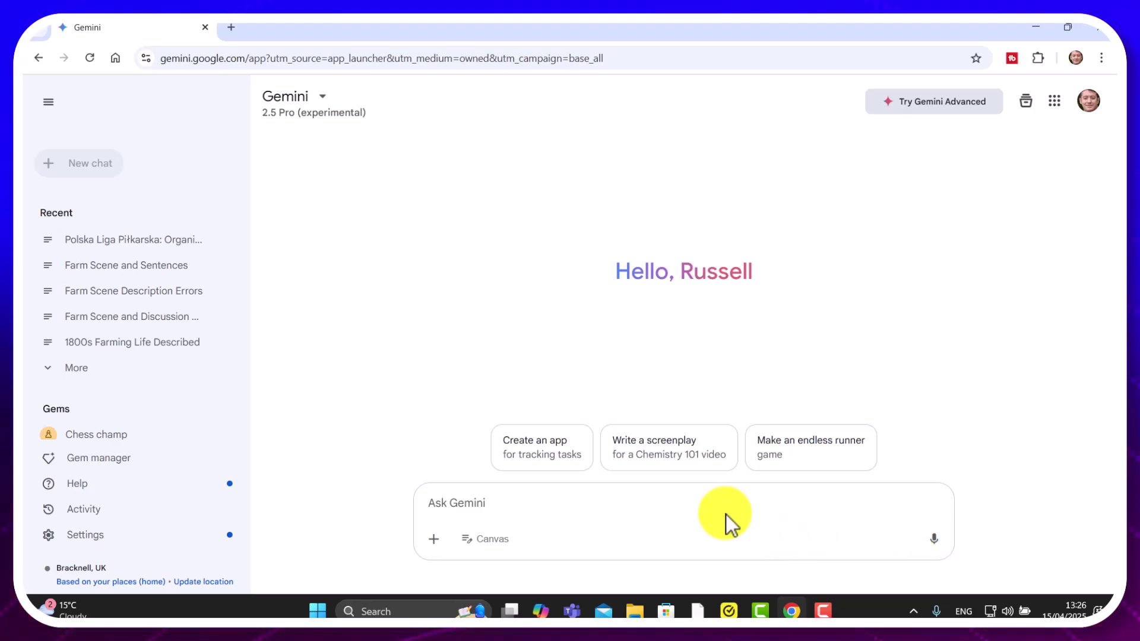
Ask Gemini by voice for ten B1 Polish economics words with translations and copy the table
left_click(937, 547)
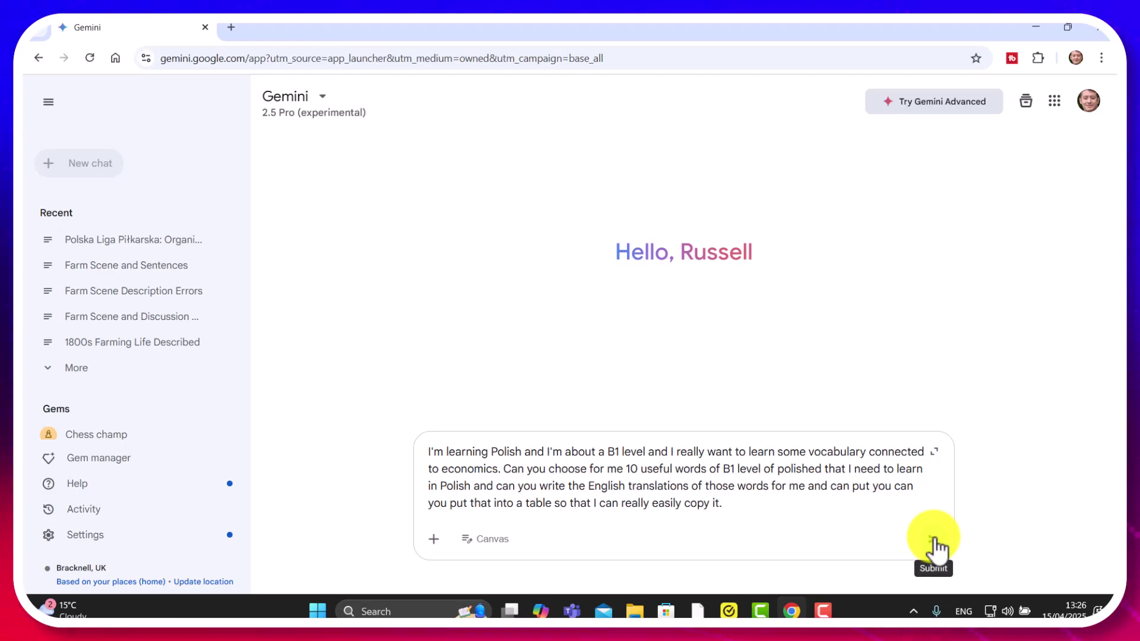
left_click(935, 542)
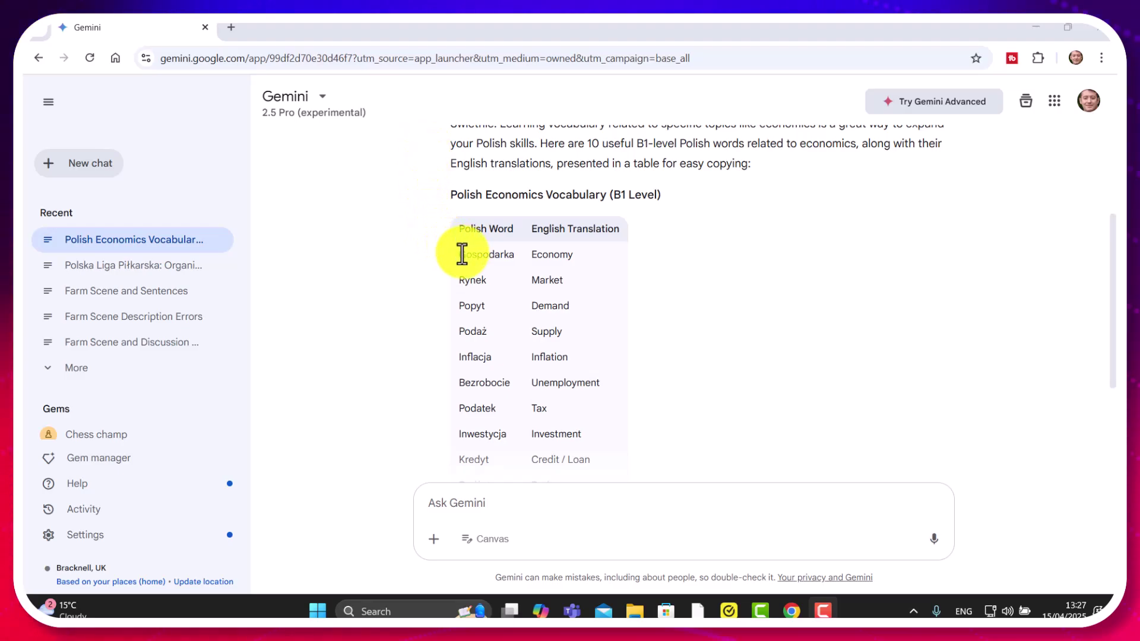
left_click_drag(458, 252, 580, 305)
key("ctrl+c")
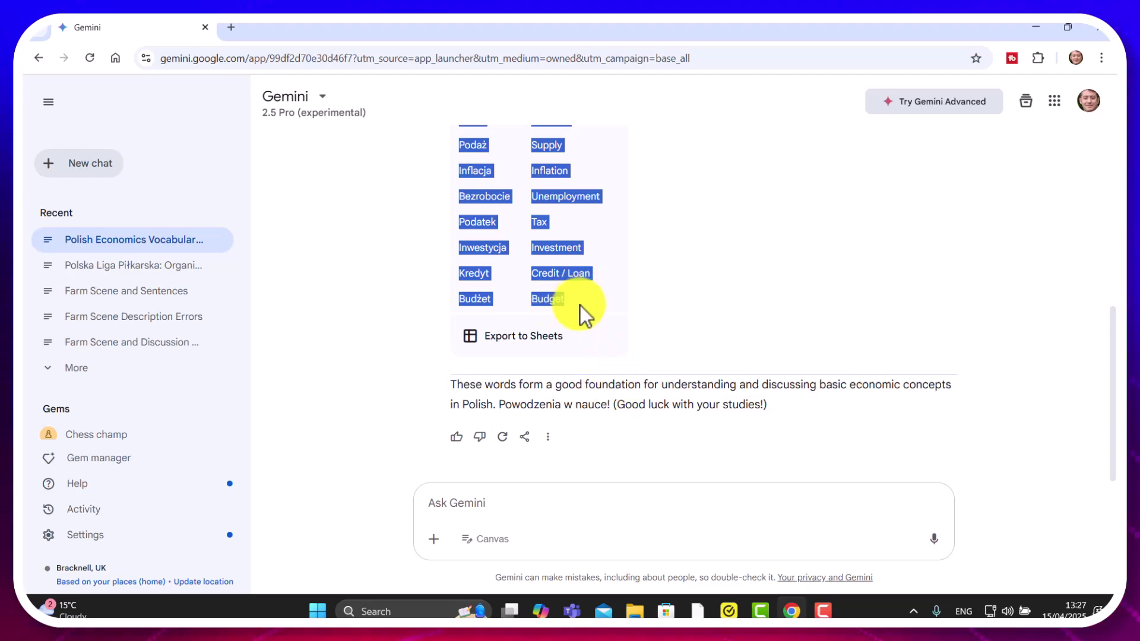
right_click(562, 274)
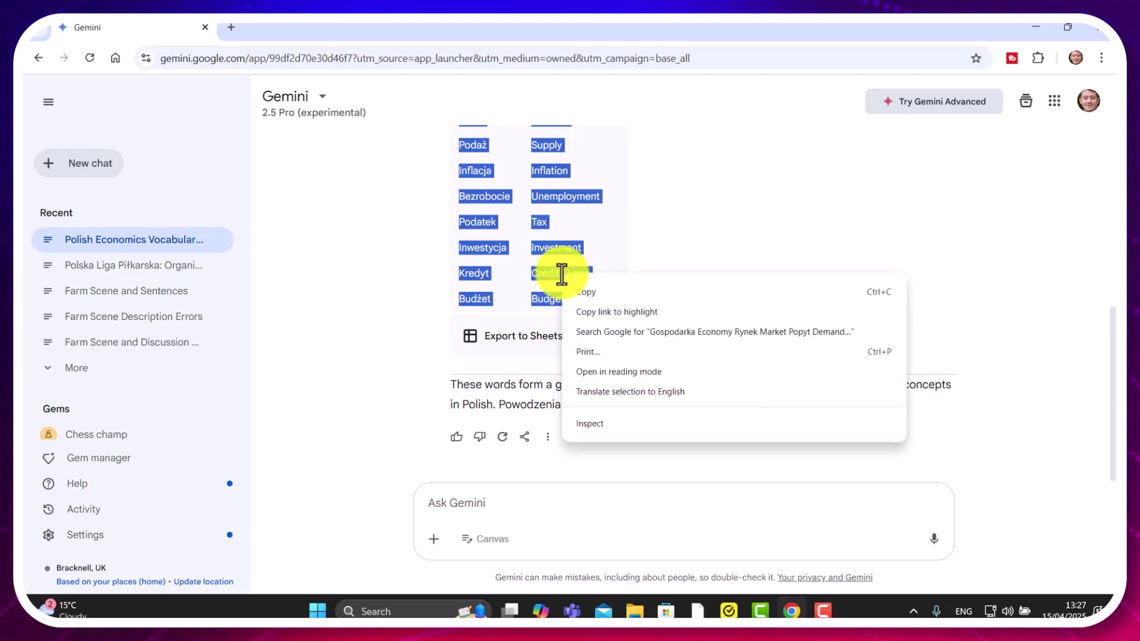
left_click(583, 290)
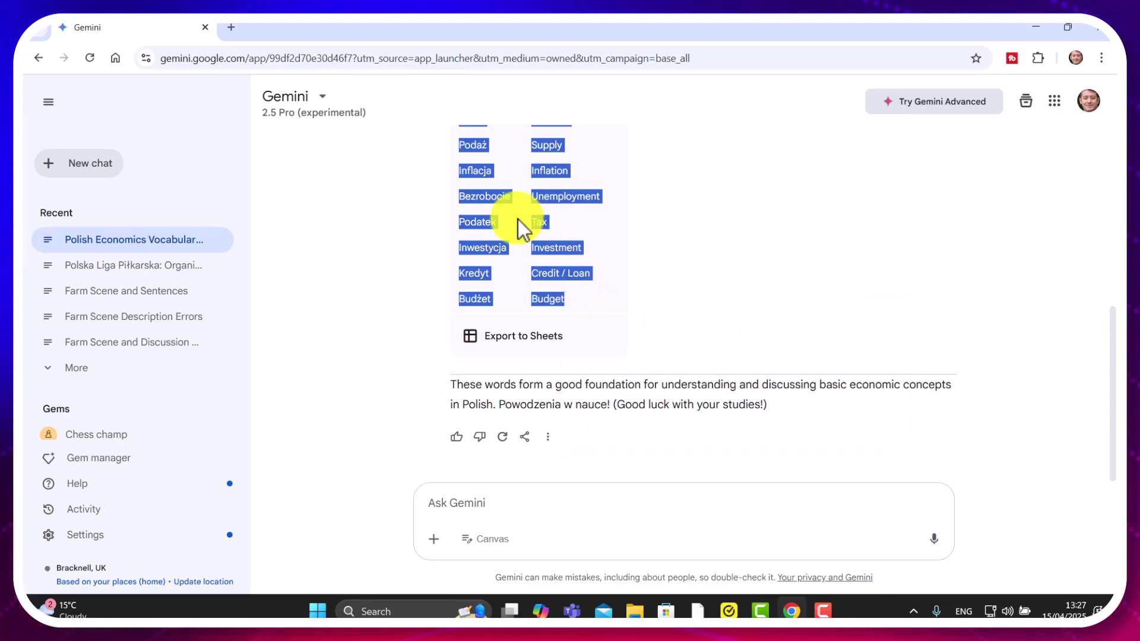
key("alt+Tab")
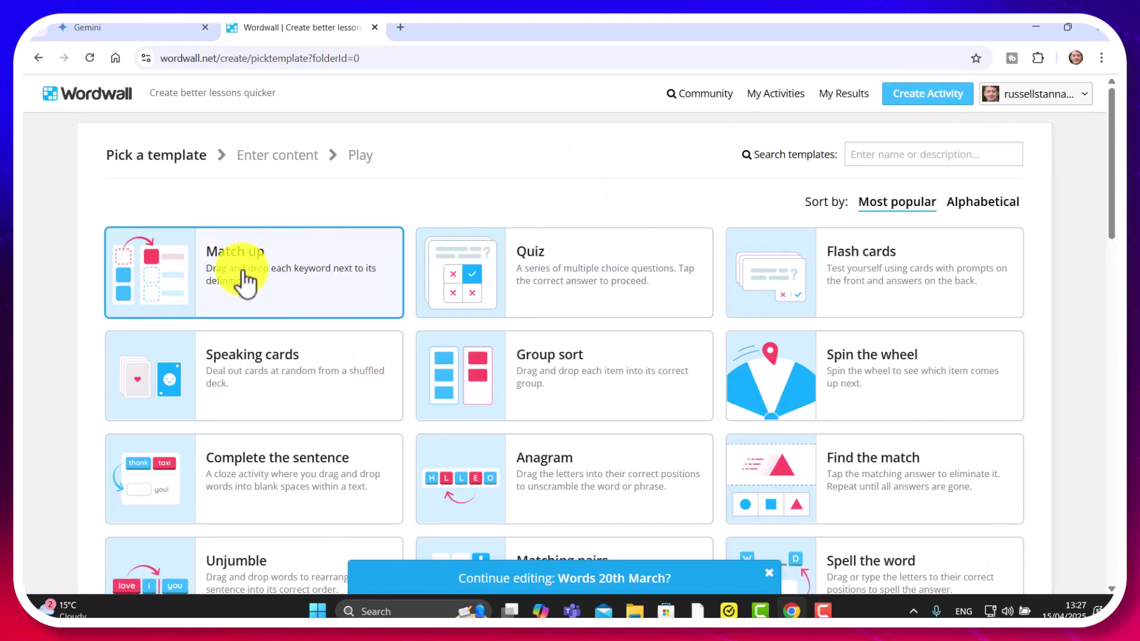
Start a new Match up and paste in the ten Polish–English economics pairs
left_click(245, 270)
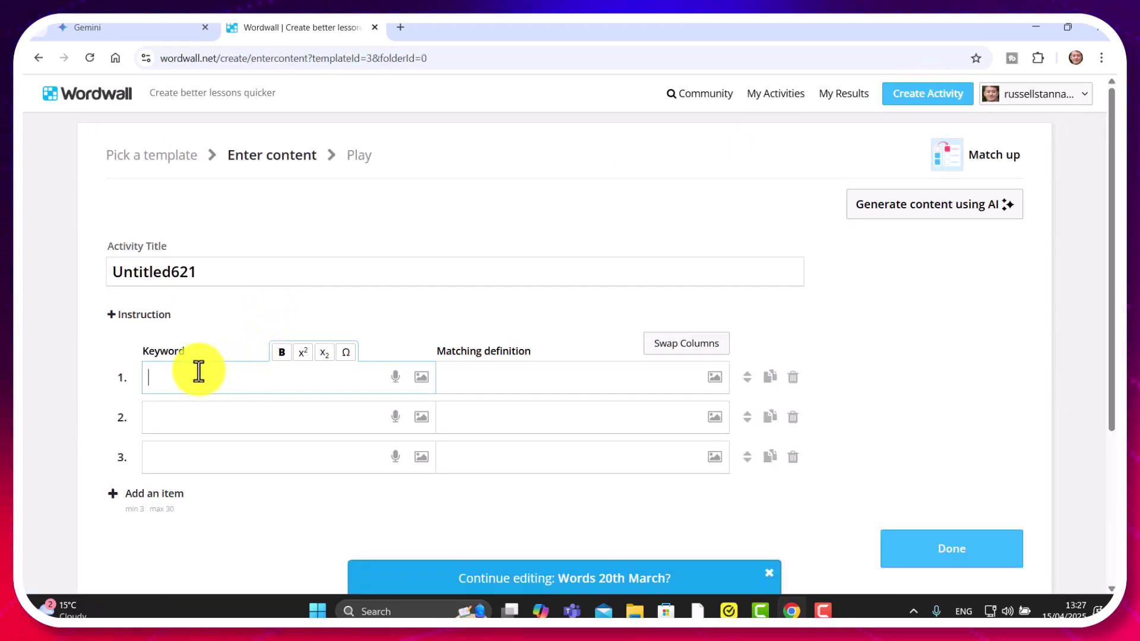
key("ctrl+v")
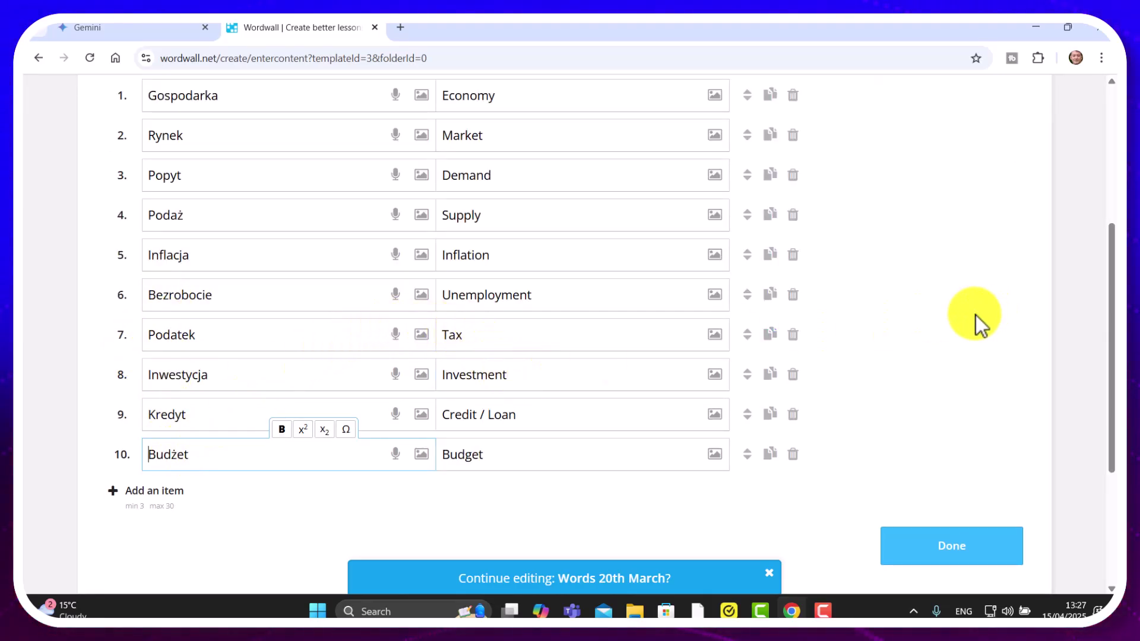
left_click_drag(1108, 338, 1108, 254)
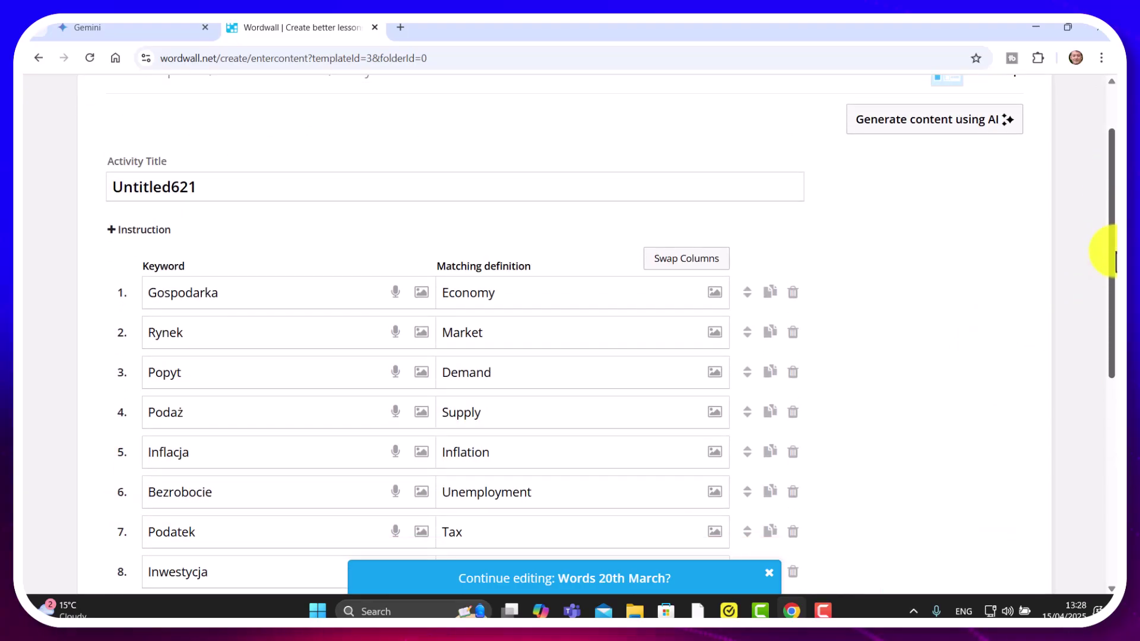
Give Gospodarka a generated Polski (PL) pronunciation sound
left_click(395, 292)
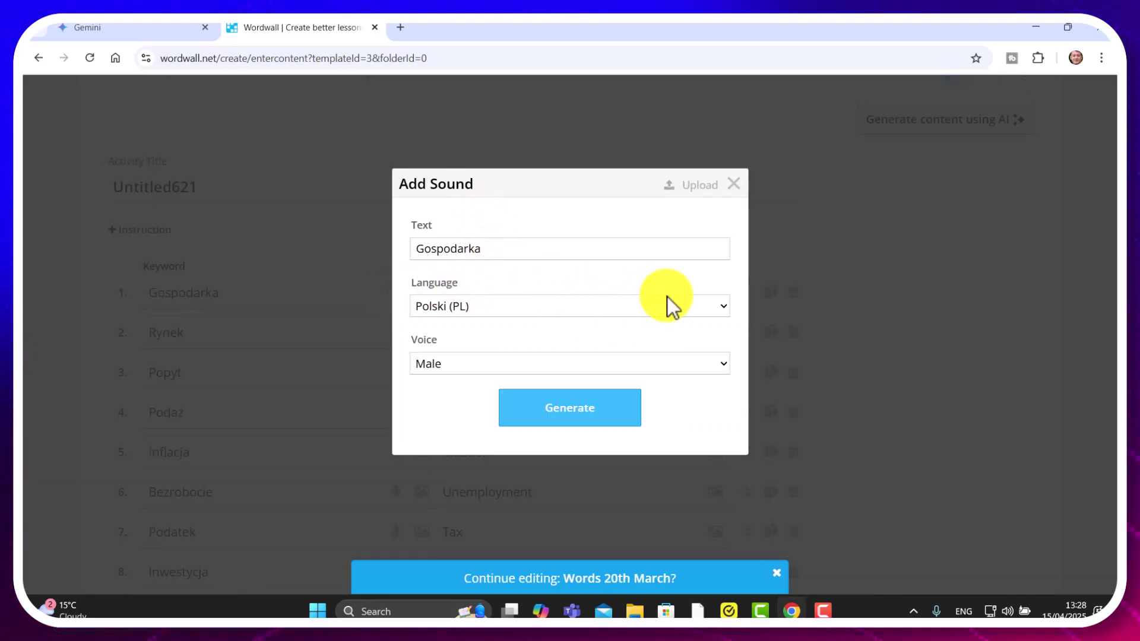
left_click(725, 313)
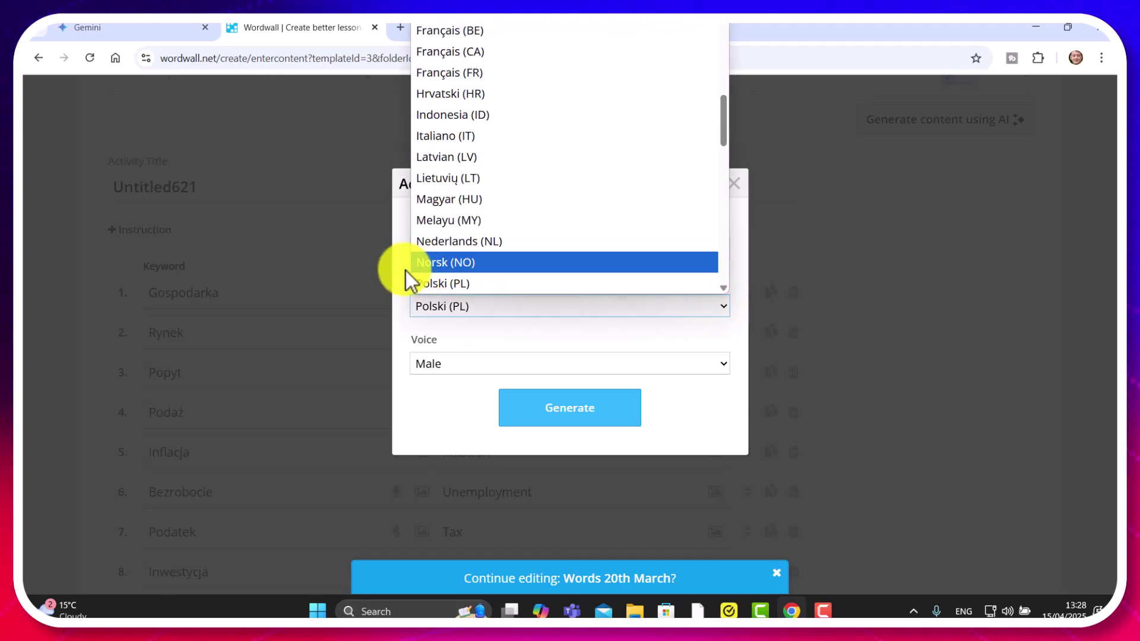
left_click(424, 285)
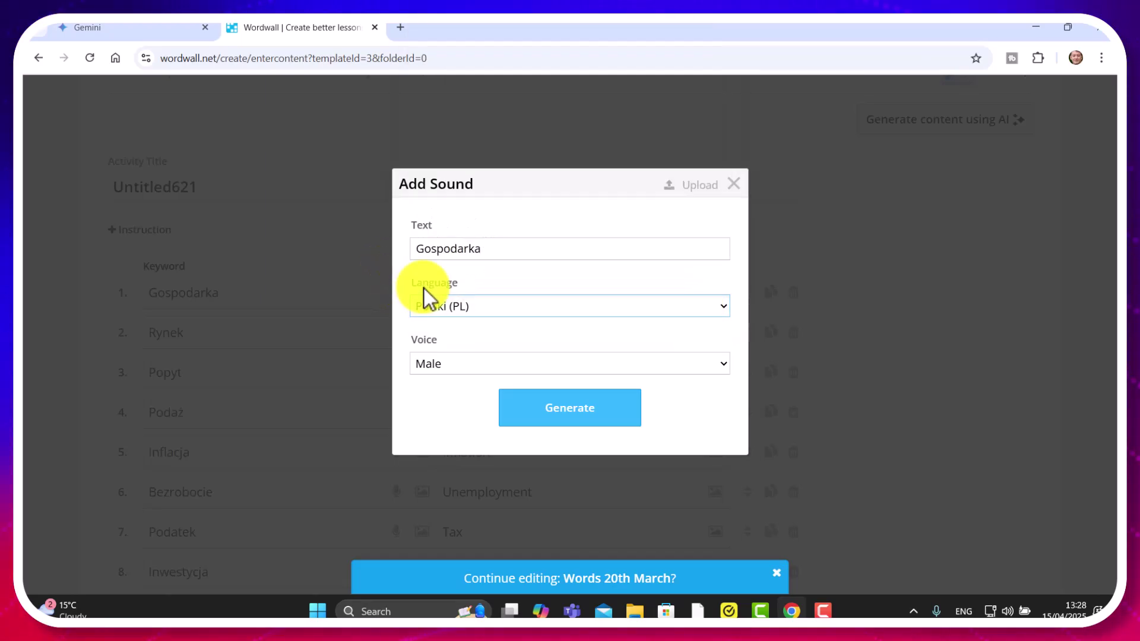
left_click(562, 414)
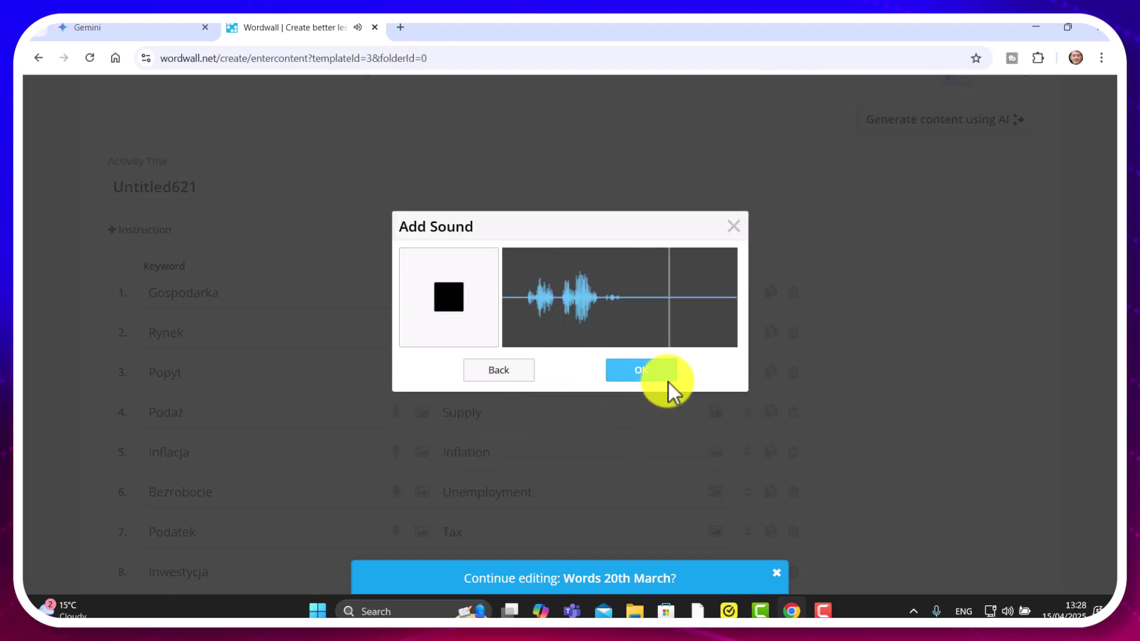
left_click(642, 374)
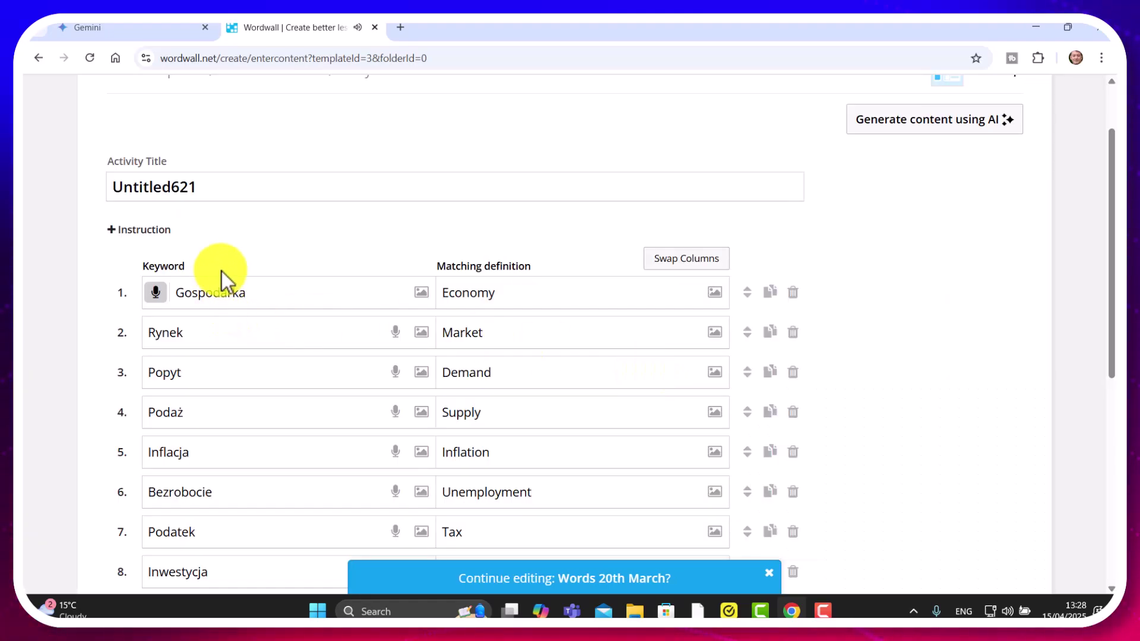
Scroll through the finished Wordwall word list to review the pairs
left_click_drag(1110, 279, 1109, 455)
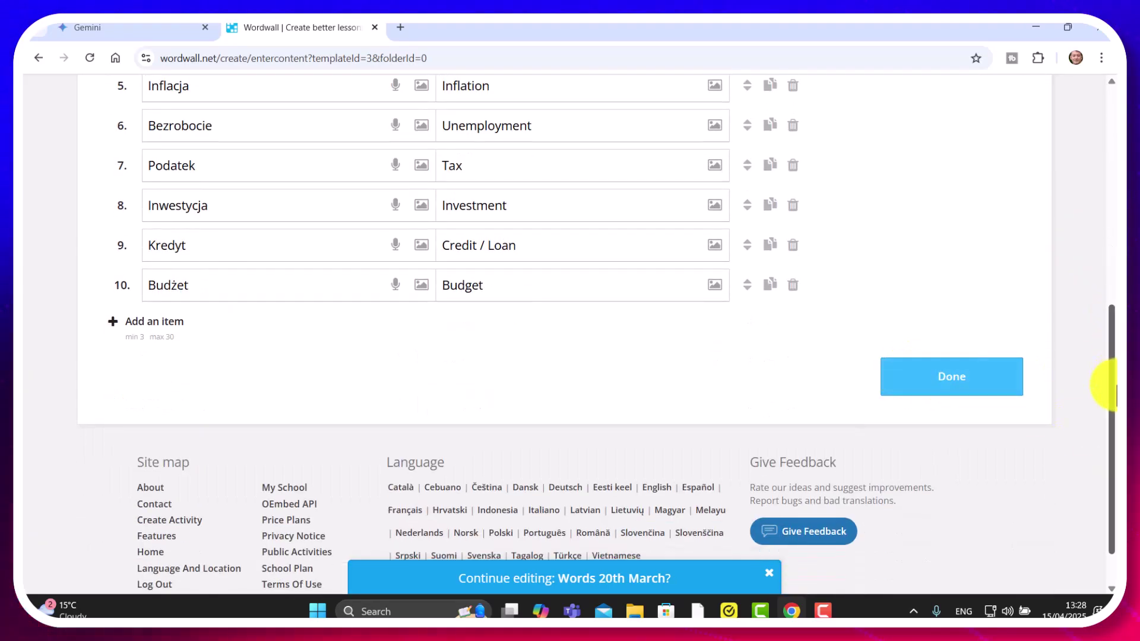
left_click_drag(1108, 382, 1106, 173)
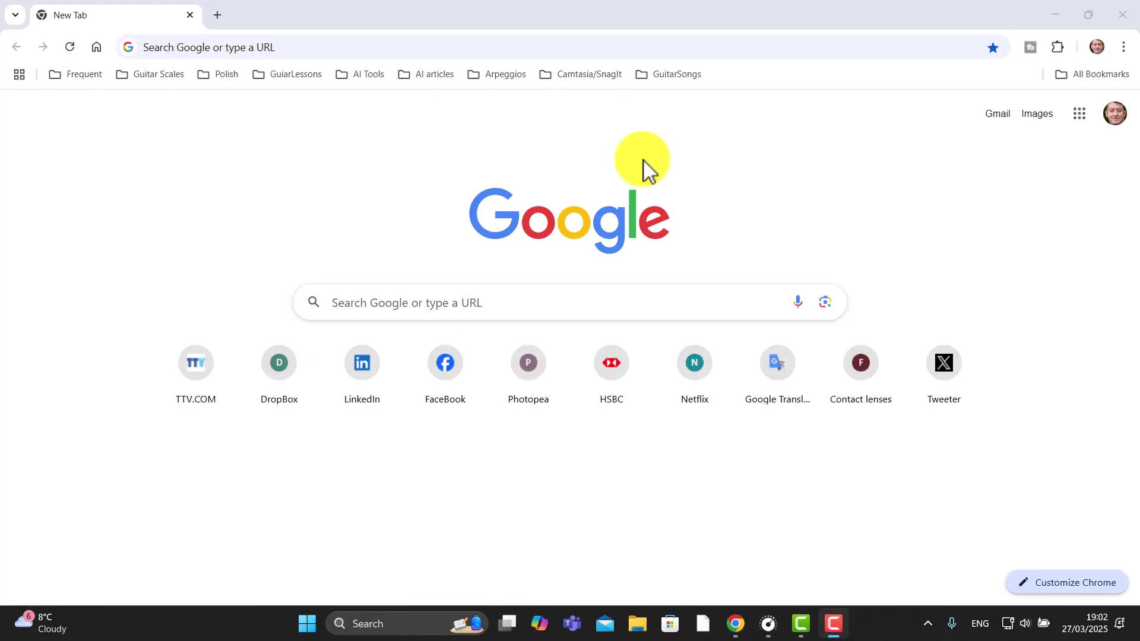
Open Google Translate from the Google apps grid and switch the browser to full screen
left_click(1079, 114)
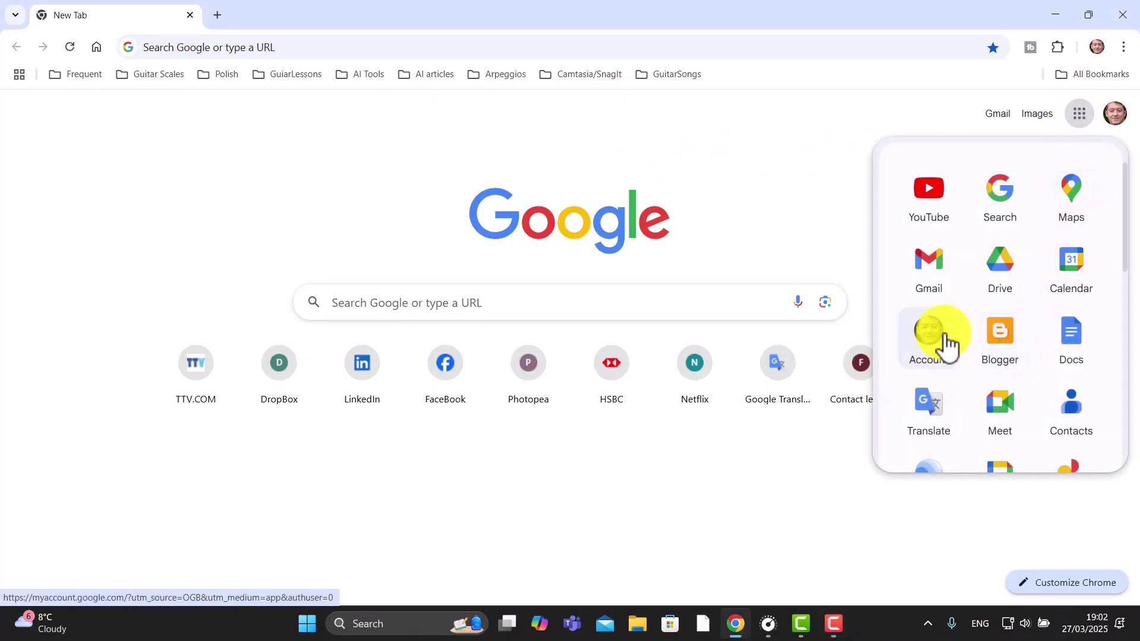
left_click_drag(1124, 241, 1133, 270)
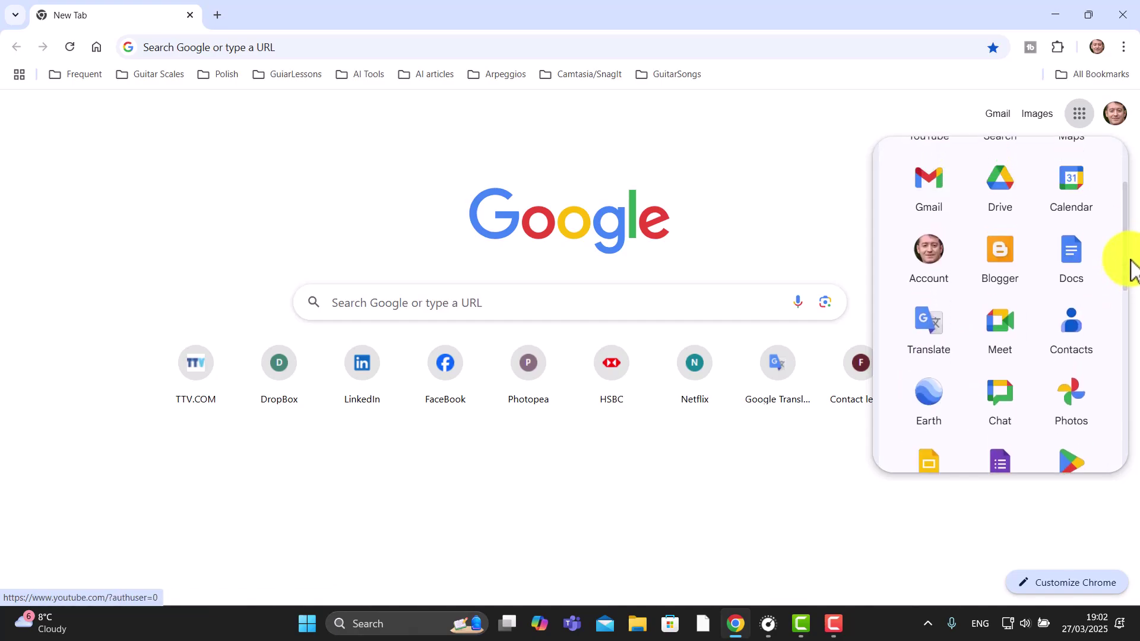
left_click(930, 331)
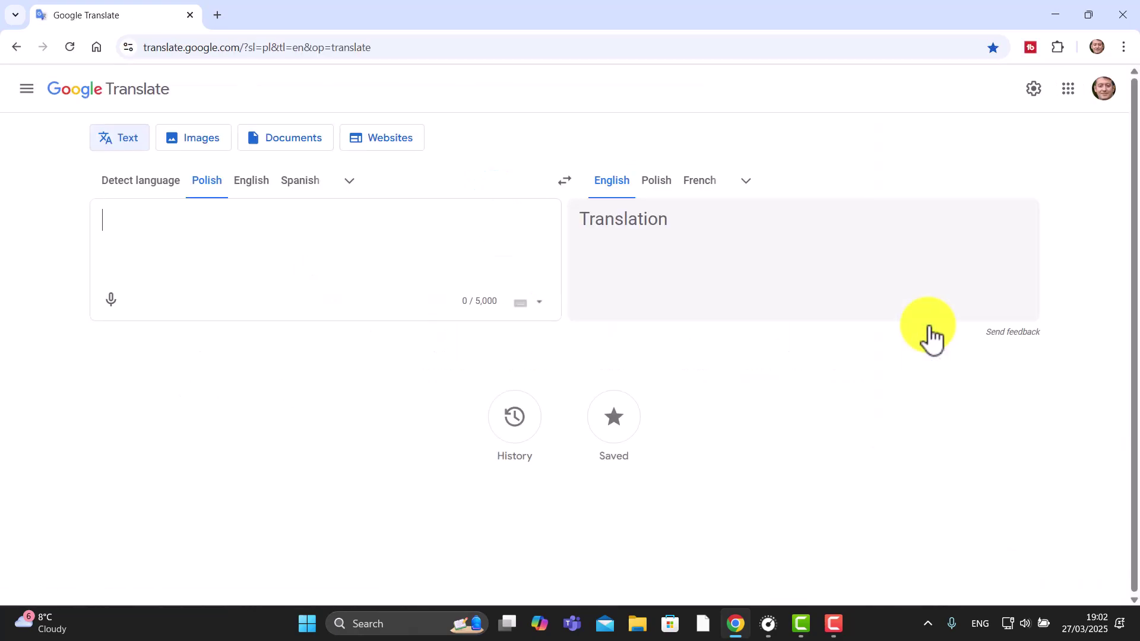
key("F11")
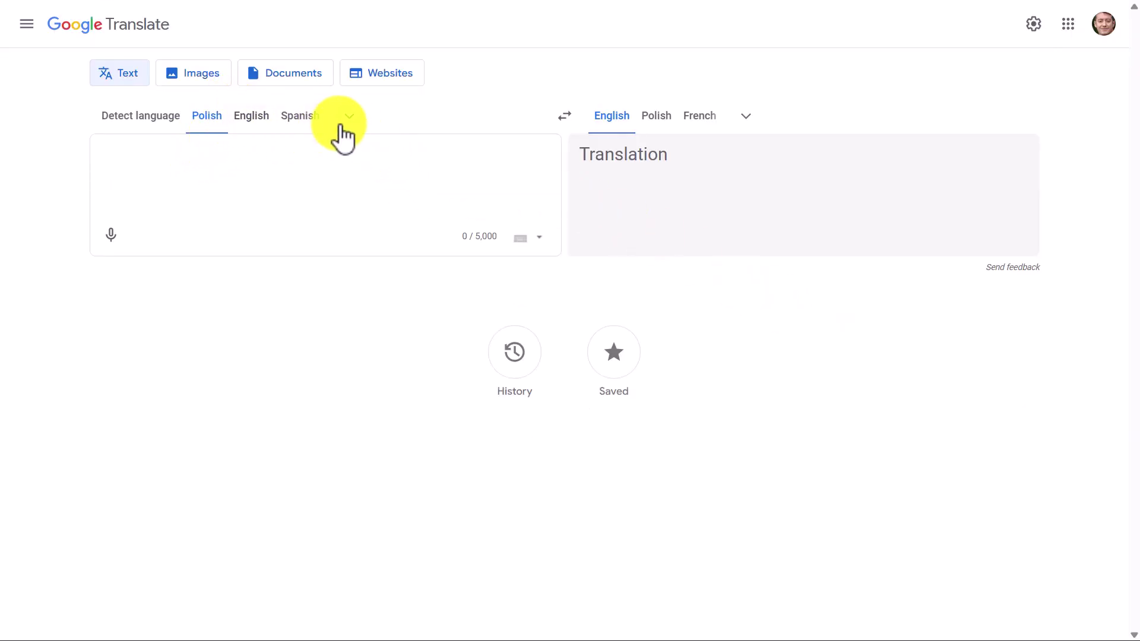
Set Translate to Polish as the source language and English as the target
left_click(348, 123)
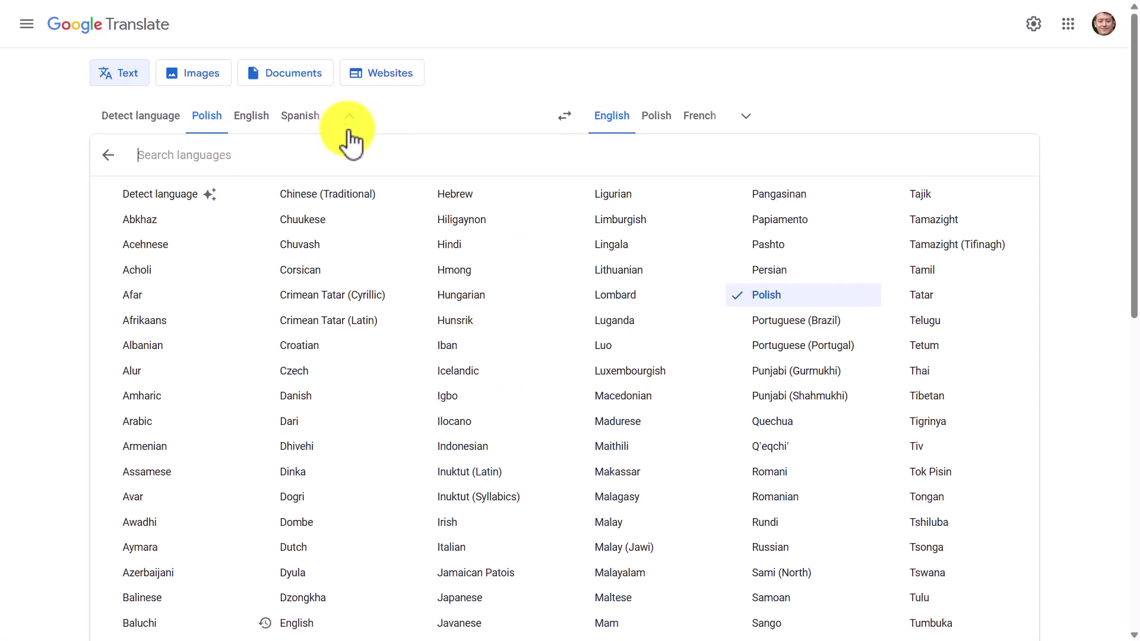
left_click(205, 118)
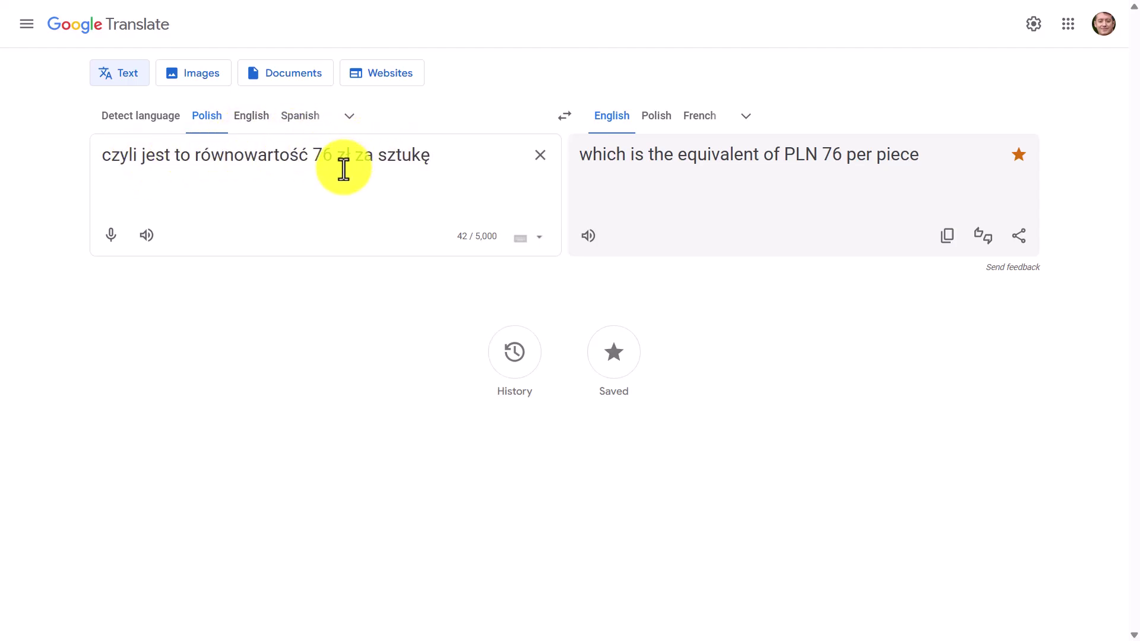
left_click(750, 116)
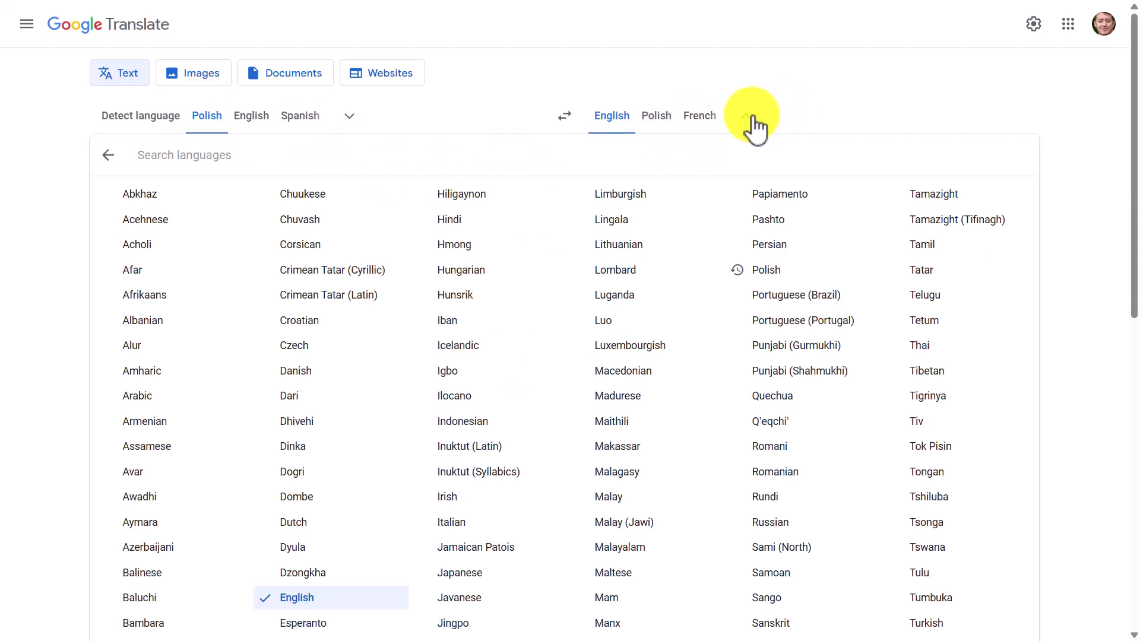
left_click(614, 119)
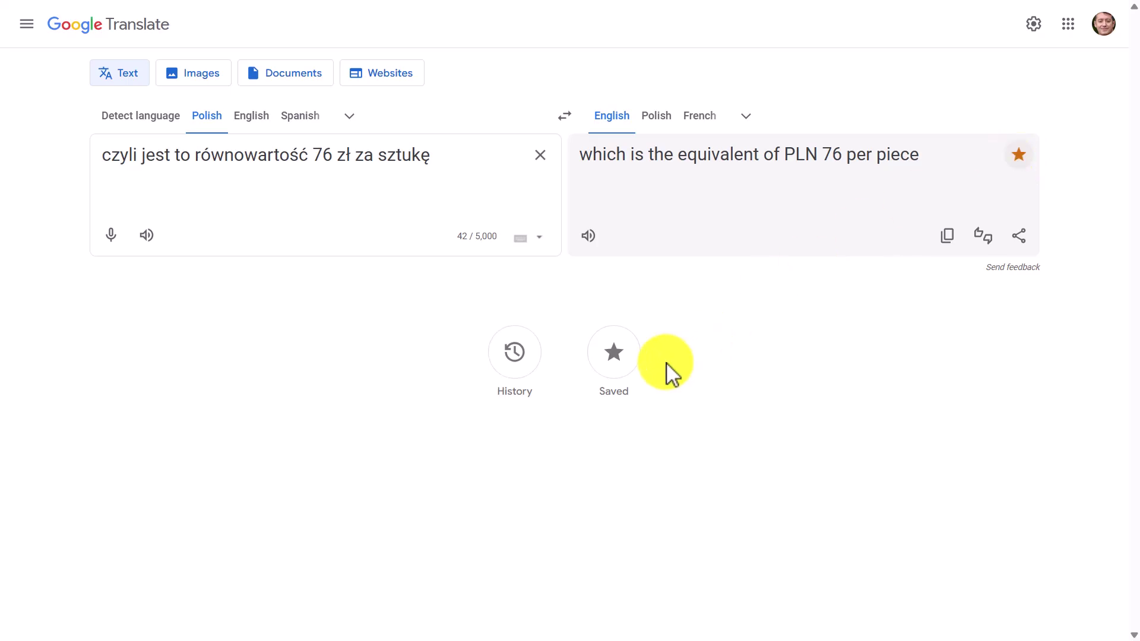
Show the saved phrases list in Google Translate and browse to its next page
left_click(614, 356)
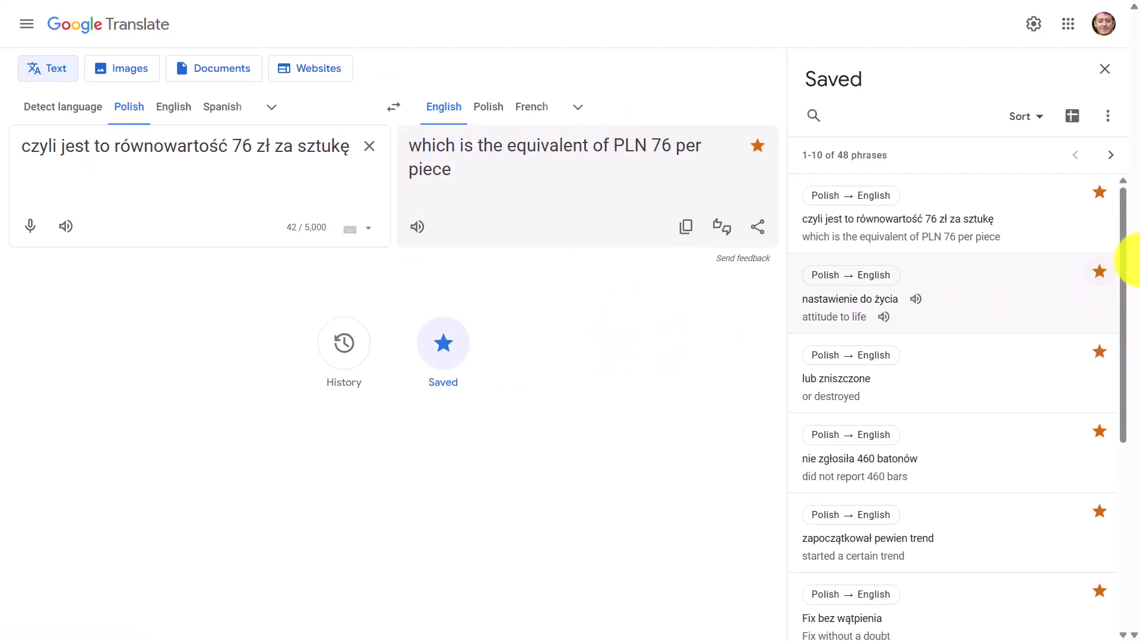
mouse_move(1131, 225)
left_mouse_down()
mouse_move(1126, 420)
mouse_move(1121, 102)
mouse_move(1114, 415)
mouse_move(1121, 209)
left_mouse_up()
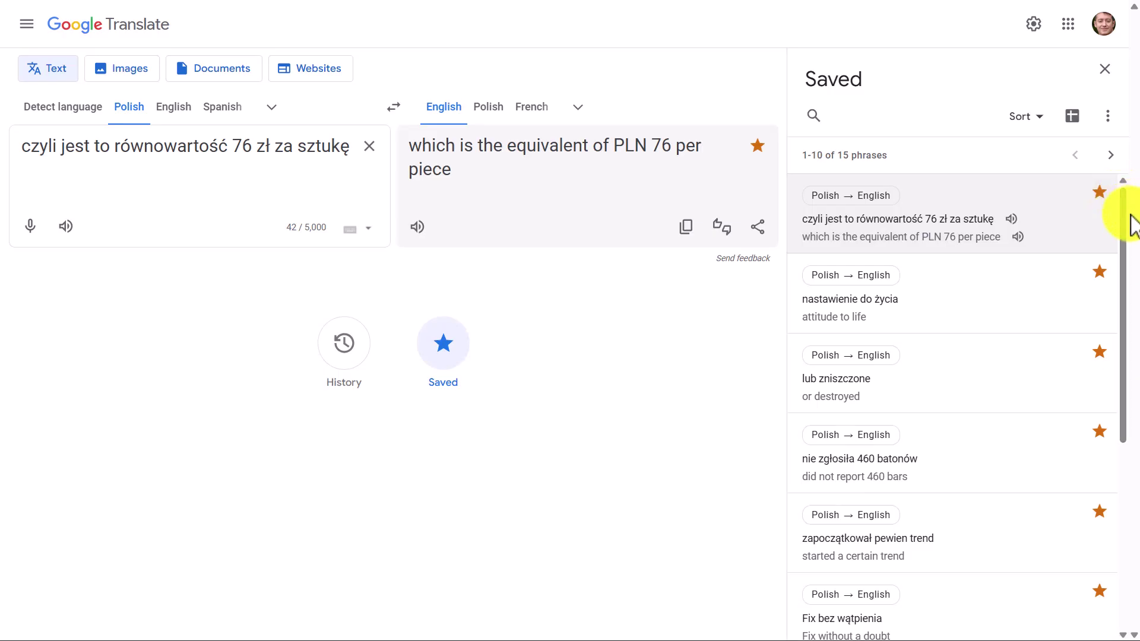
left_click_drag(1124, 215, 1137, 172)
left_click(1110, 155)
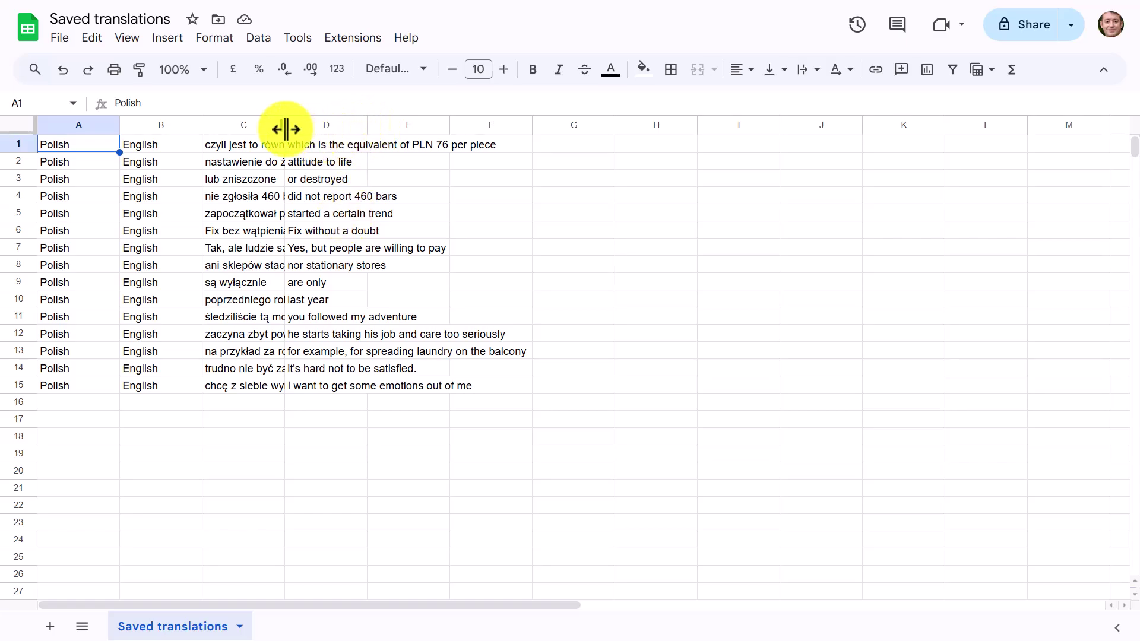
Widen columns C and D so the full Polish and English phrases are visible
left_click_drag(286, 129, 477, 145)
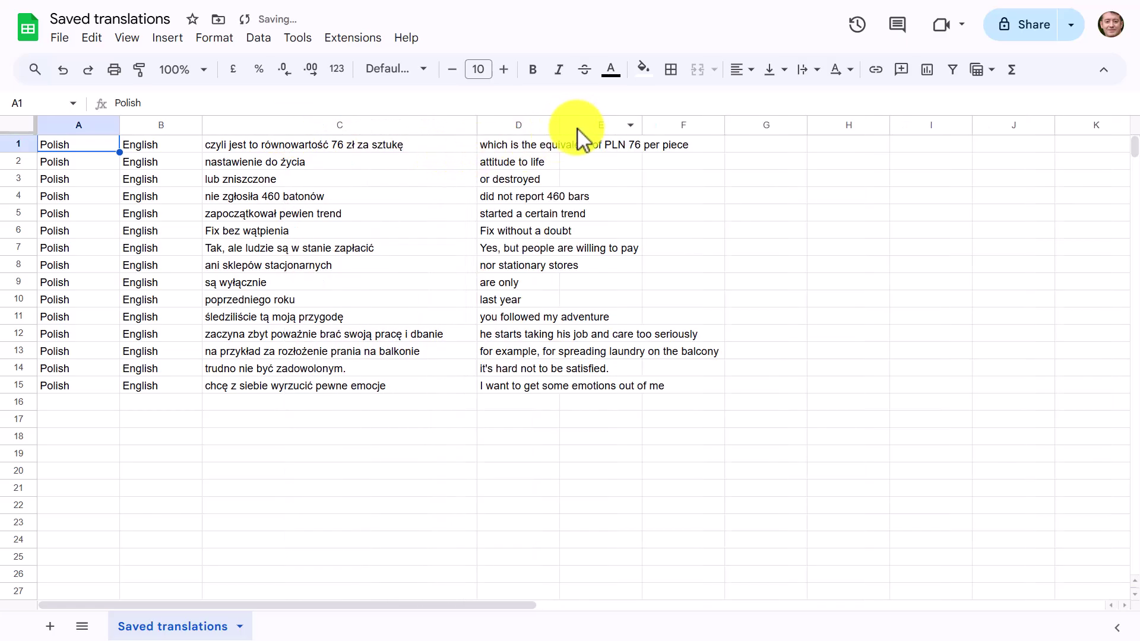
left_click_drag(559, 126, 783, 148)
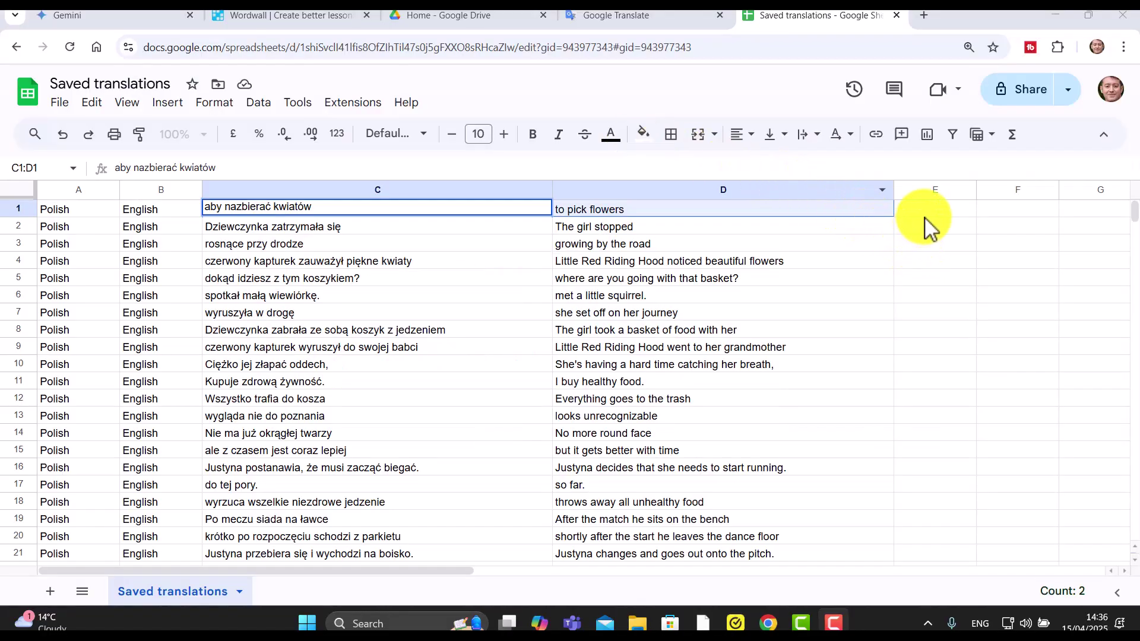
Copy the first ten Polish–English phrase pairs (C1:E10) from the Saved translations sheet
left_click_drag(924, 212, 262, 331)
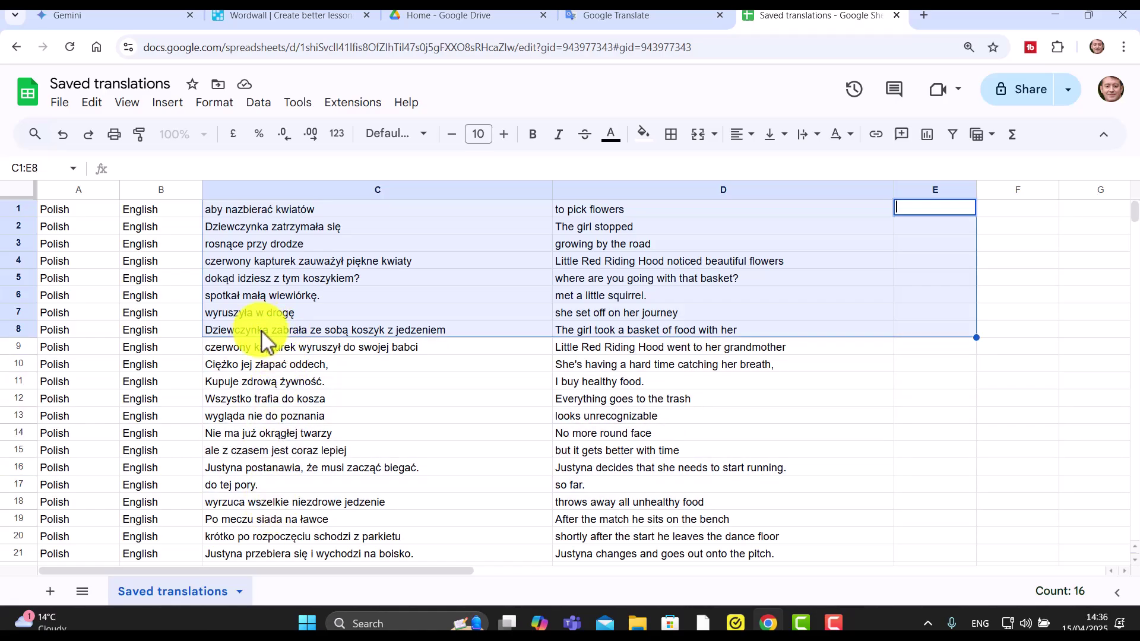
left_click(262, 333)
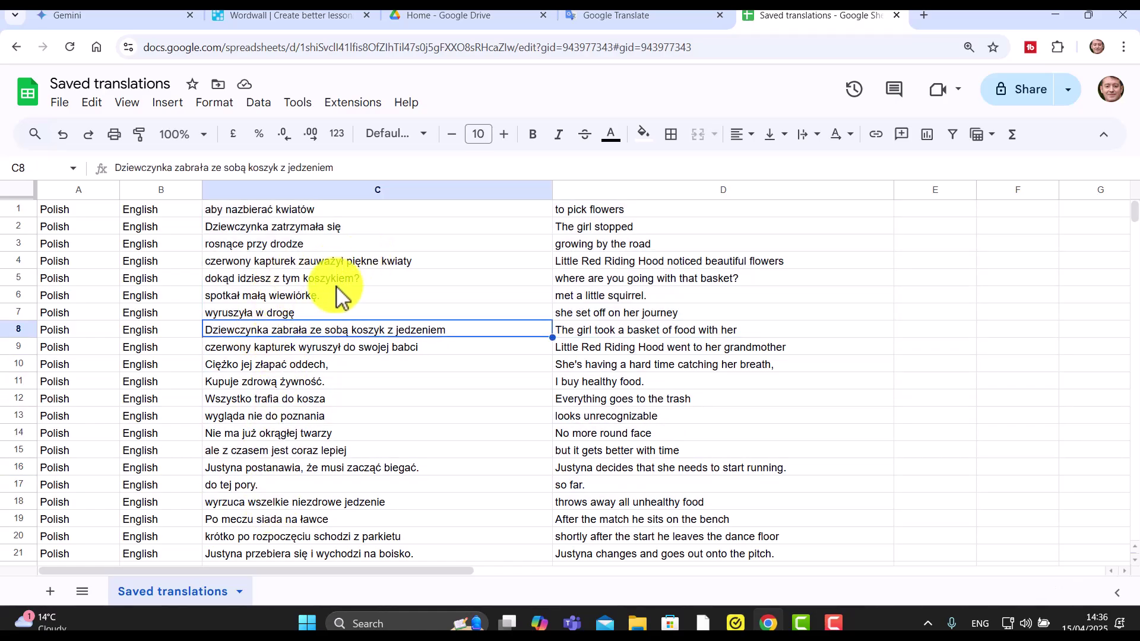
left_click_drag(914, 209, 386, 362)
right_click(446, 291)
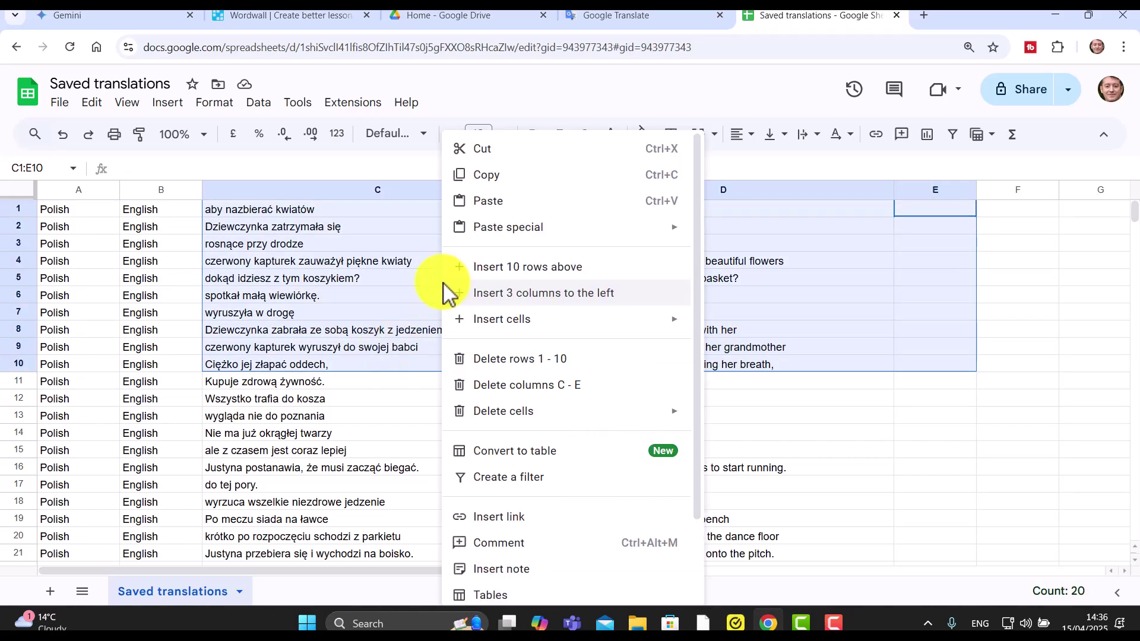
left_click(508, 175)
Create a new Match up activity and paste the ten Polish–English phrase pairs into it
left_click(310, 18)
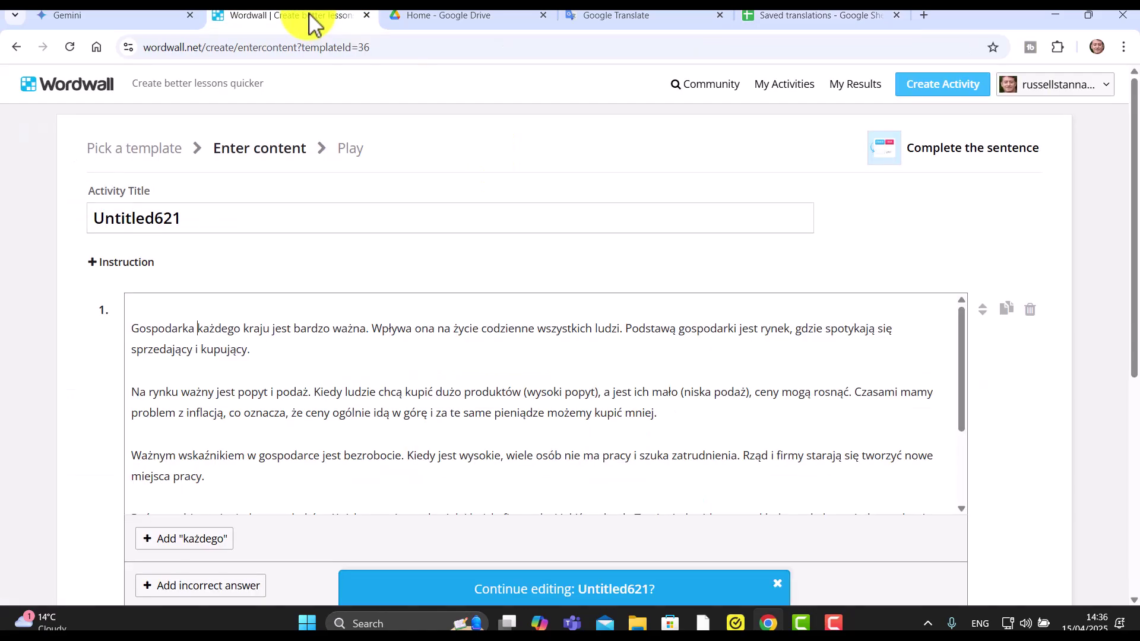
left_click(953, 90)
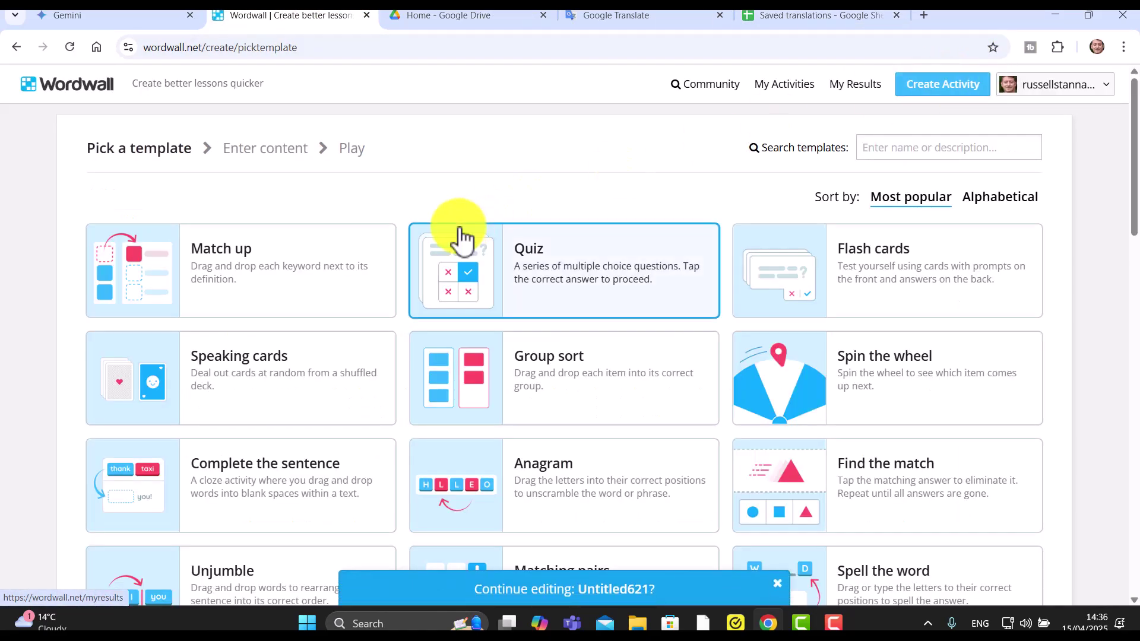
left_click(233, 280)
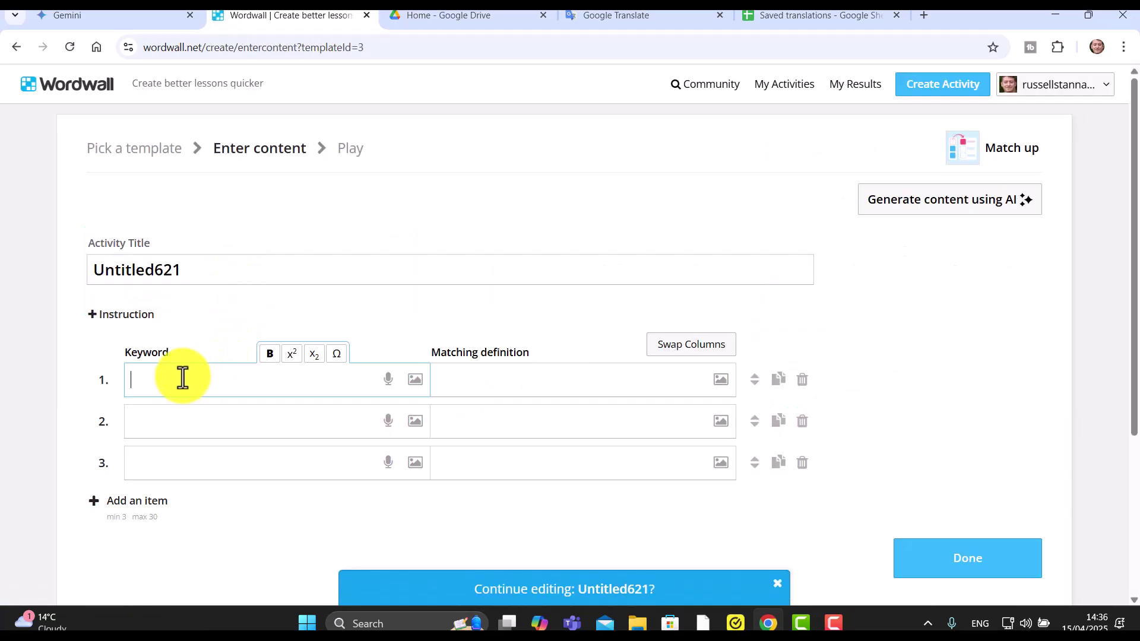
key("ctrl+v")
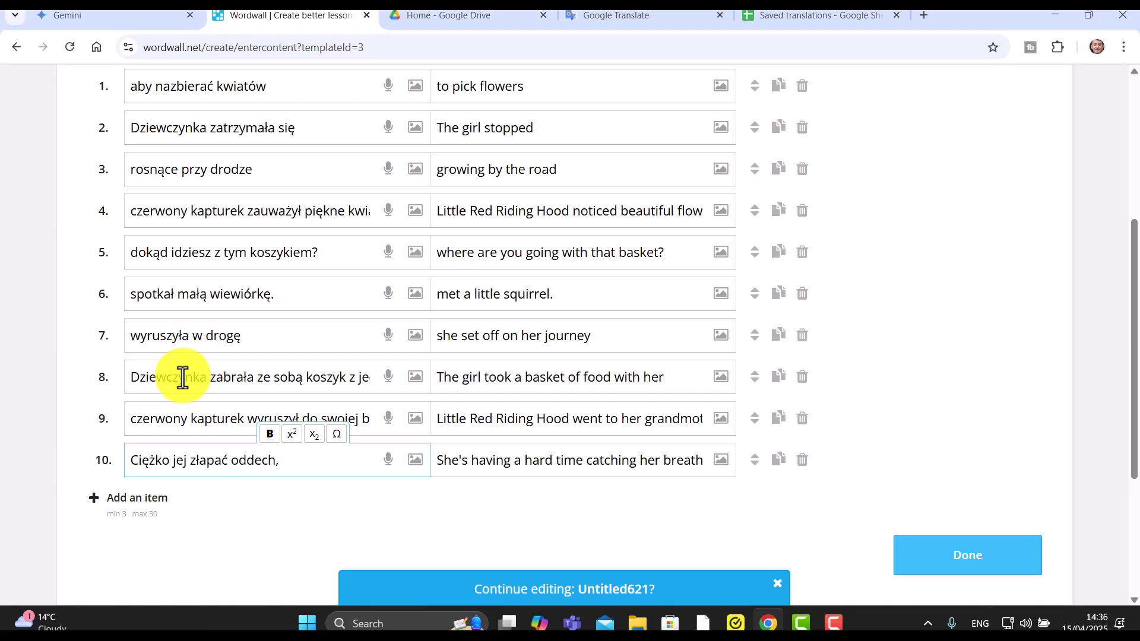
Select eleven Polish phrases in the Saved translations sheet, then return to the Match up editor
left_click(807, 16)
left_click(1036, 278)
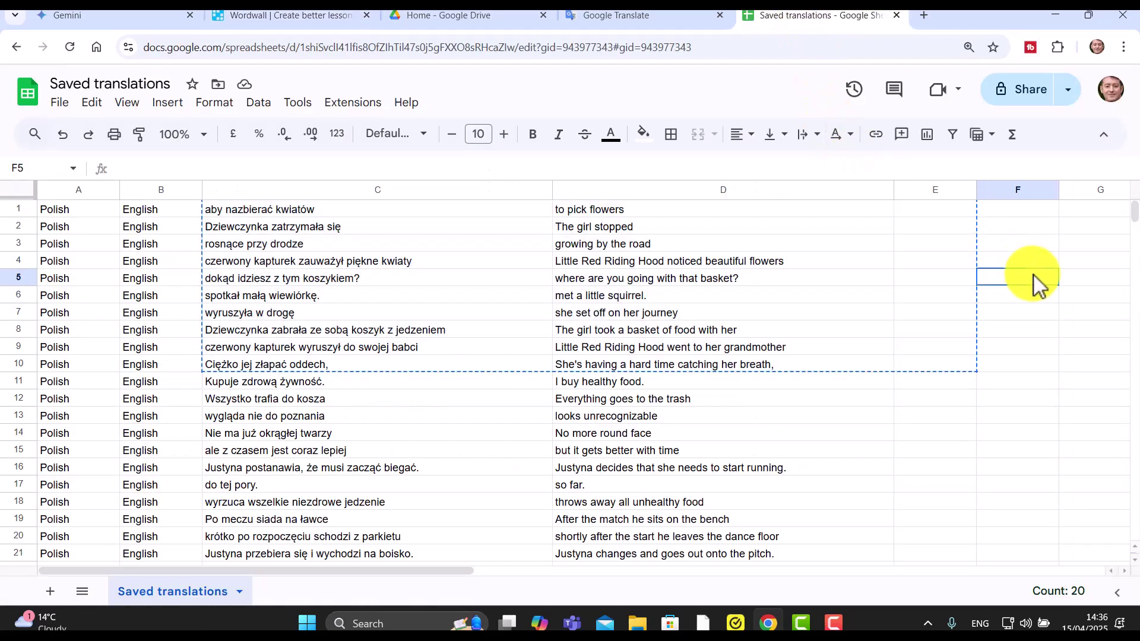
left_click(255, 214)
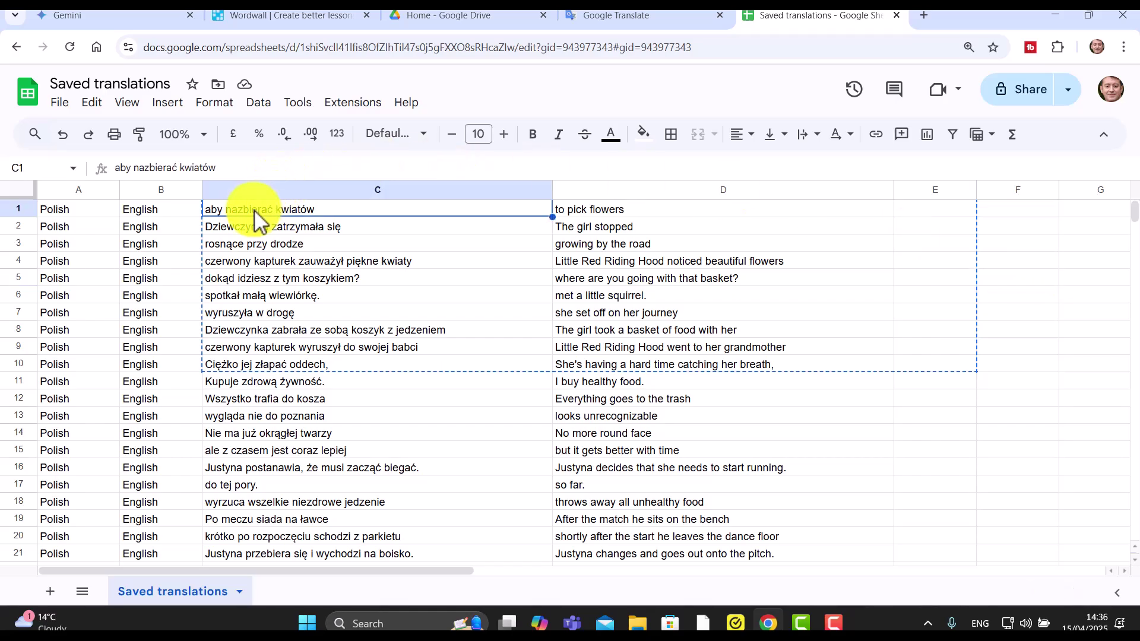
key("shift+Down")
key("shift+Down")
key("shift+Down")
key("shift+Down")
key("shift+Down")
key("shift+Down")
key("shift+Down")
key("shift+Down")
key("shift+Down")
key("shift+Down")
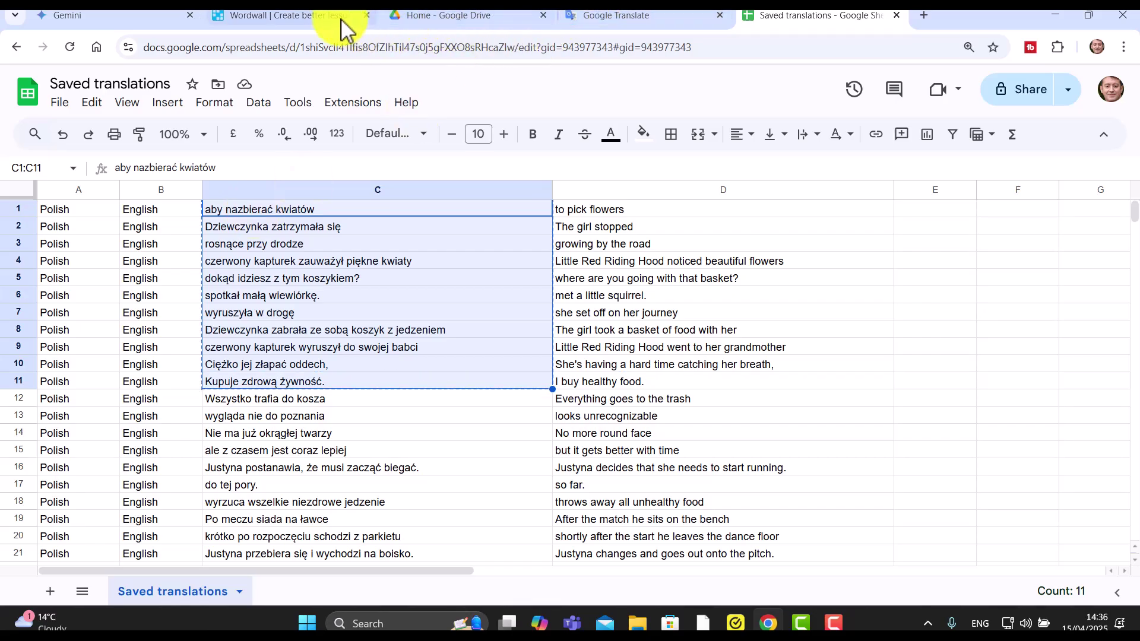
left_click(304, 14)
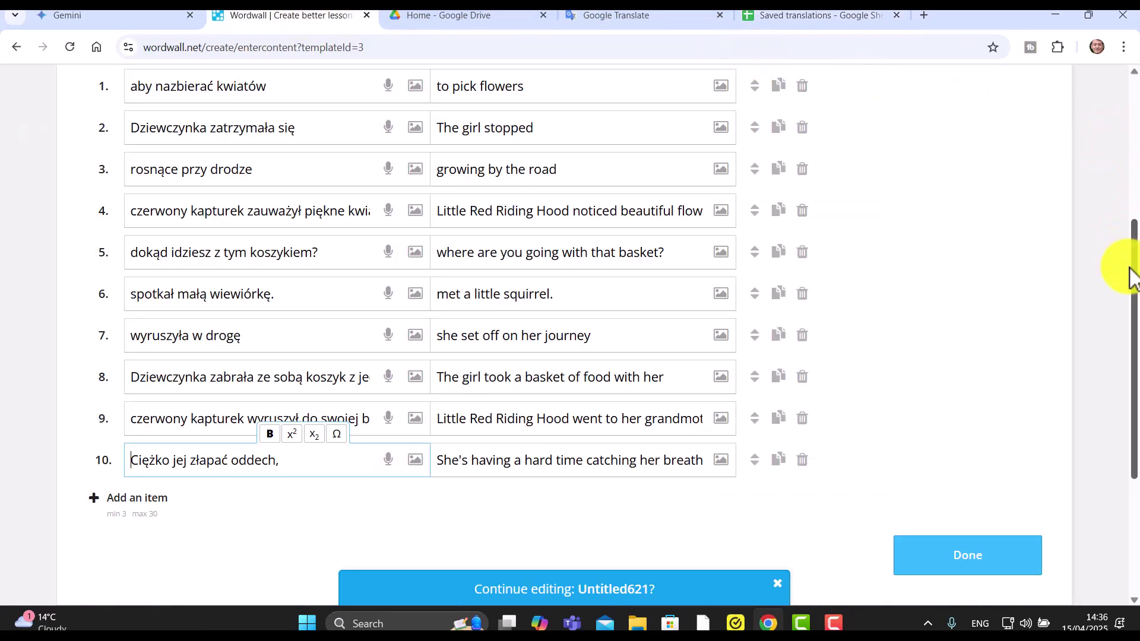
left_click_drag(1132, 279, 1135, 71)
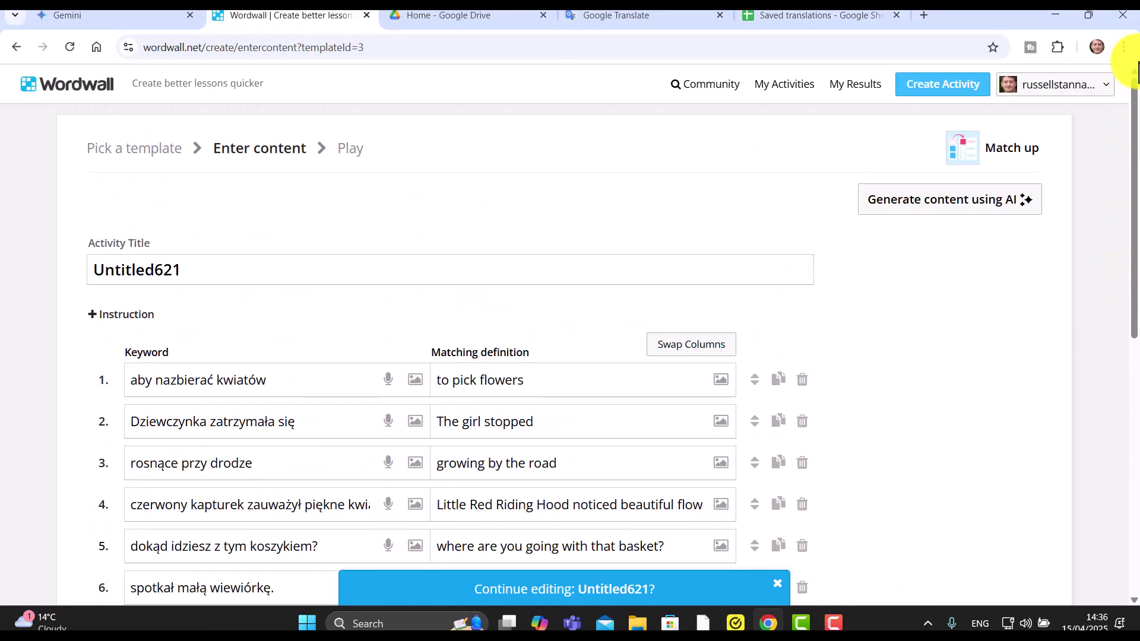
left_click(927, 89)
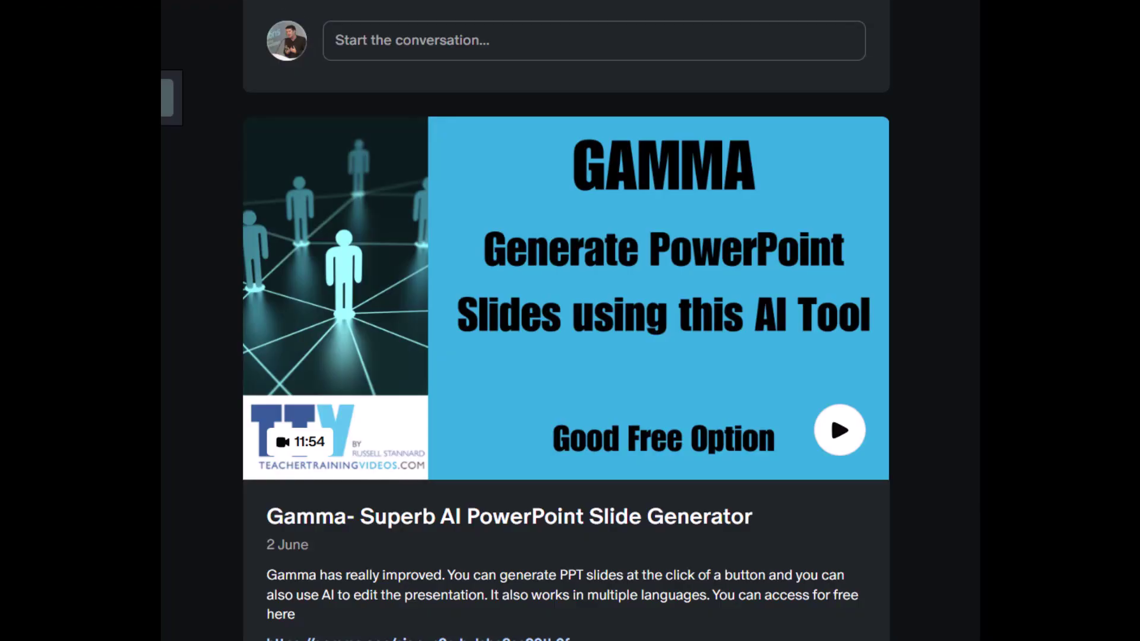
Scroll up the Patreon feed to the 'Diffit- Has Super Offer At The Moment' post
scroll(566, 321, "up", 15)
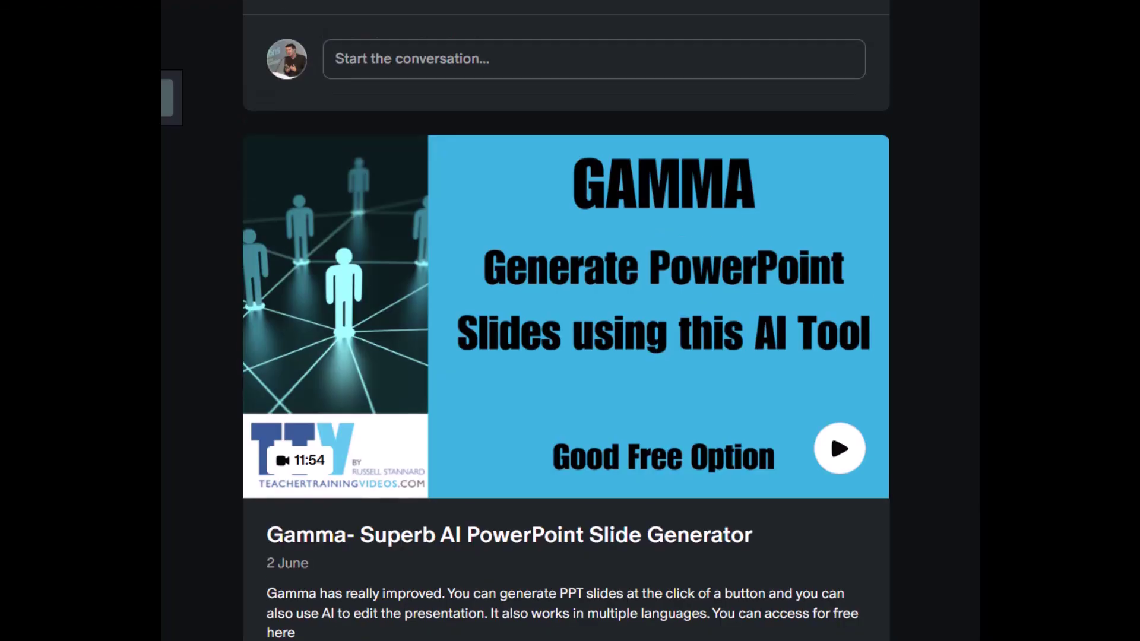
scroll(567, 320, "up", 15)
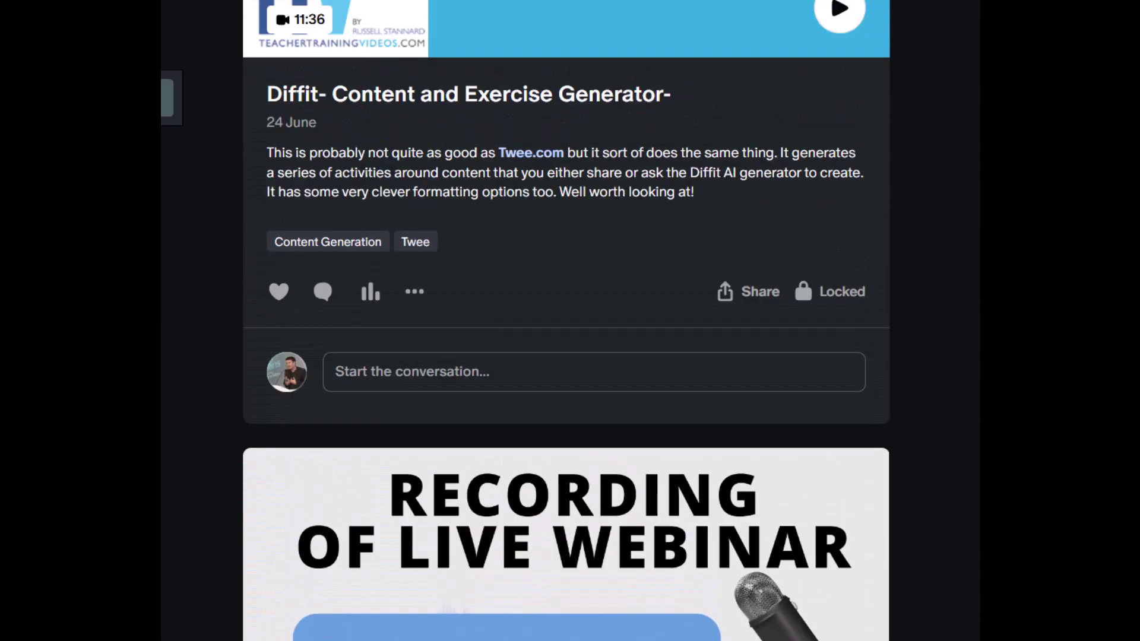
scroll(566, 320, "up", 15)
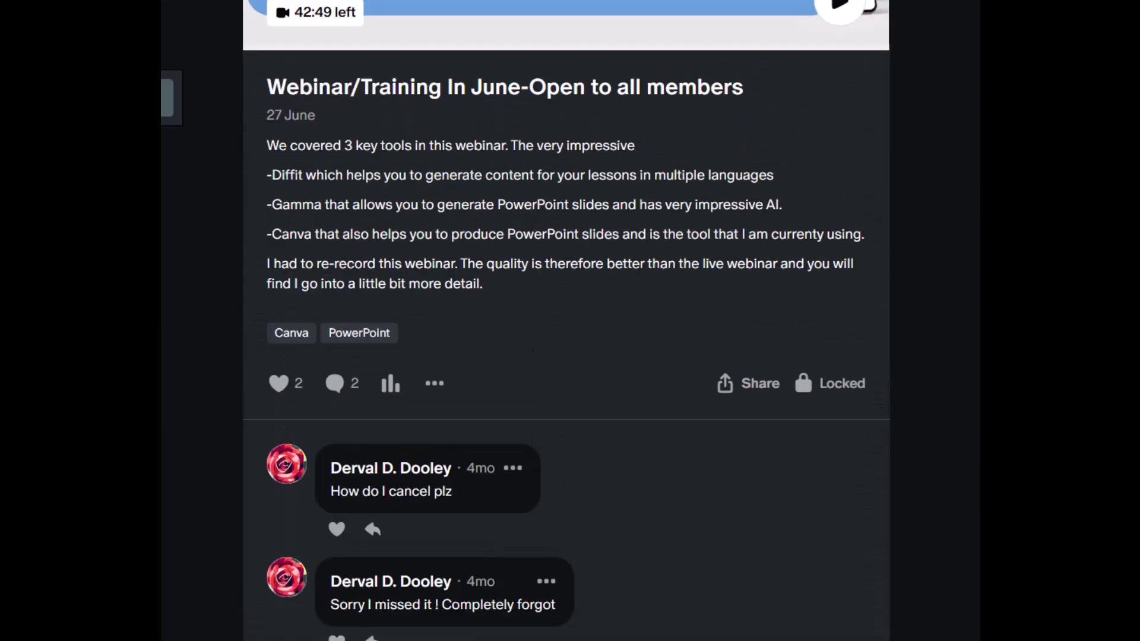
scroll(566, 321, "up", 12)
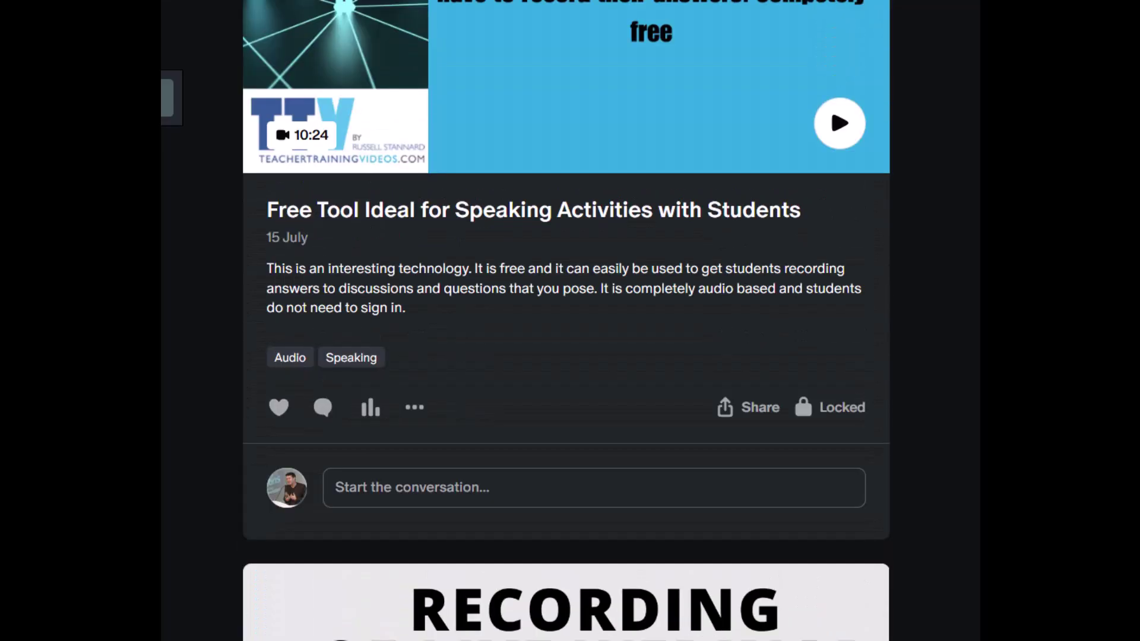
scroll(566, 321, "up", 12)
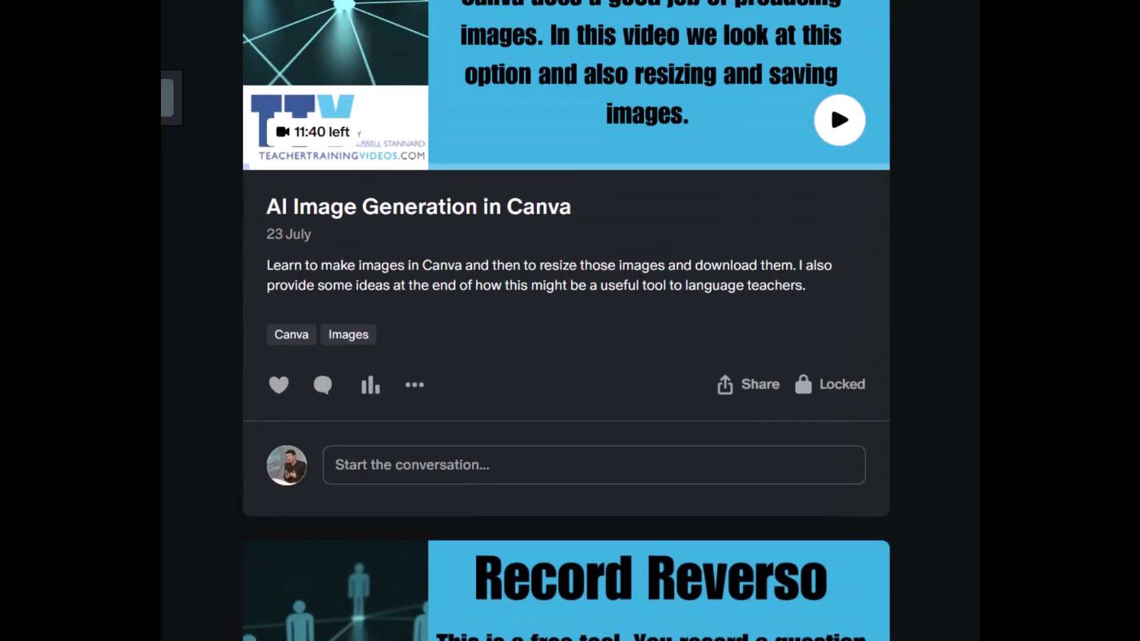
scroll(566, 321, "up", 12)
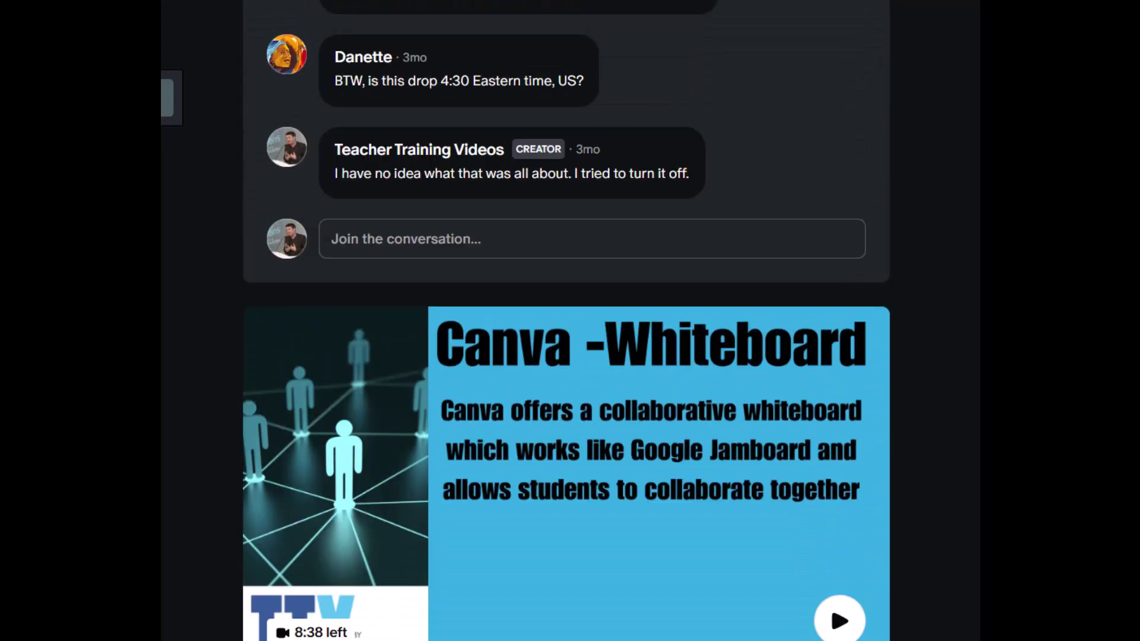
scroll(566, 321, "up", 12)
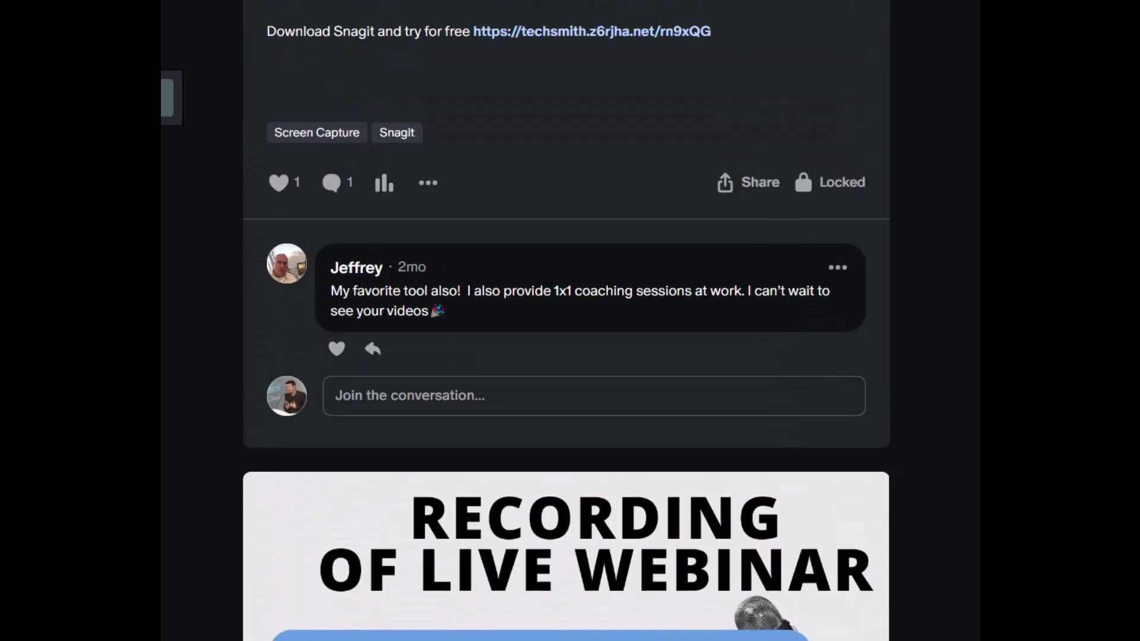
scroll(566, 321, "up", 12)
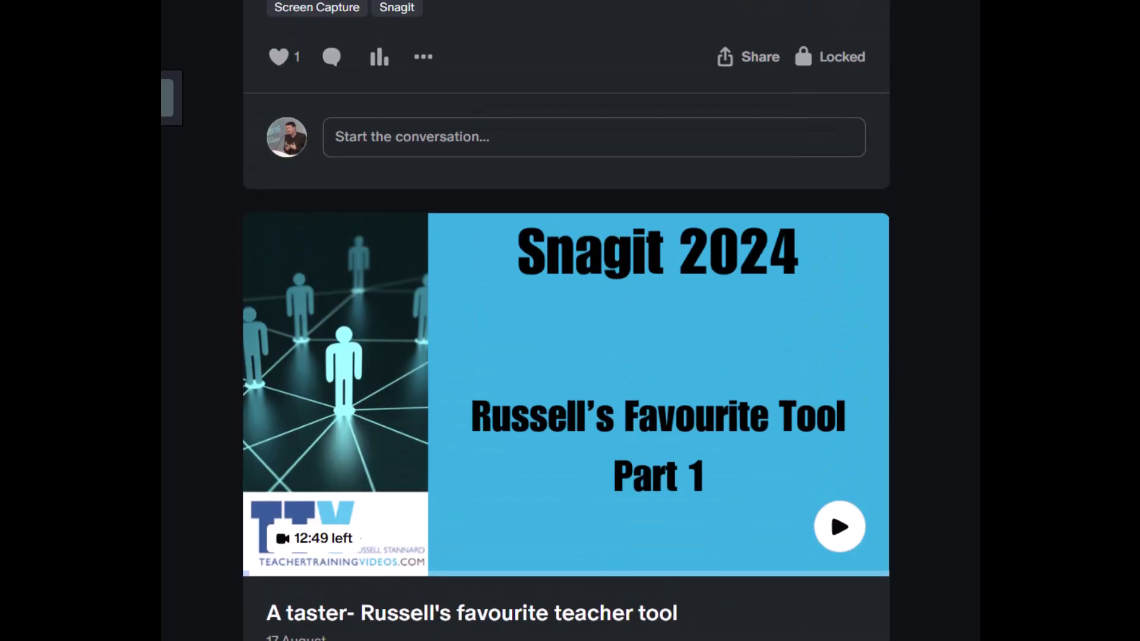
scroll(566, 320, "up", 12)
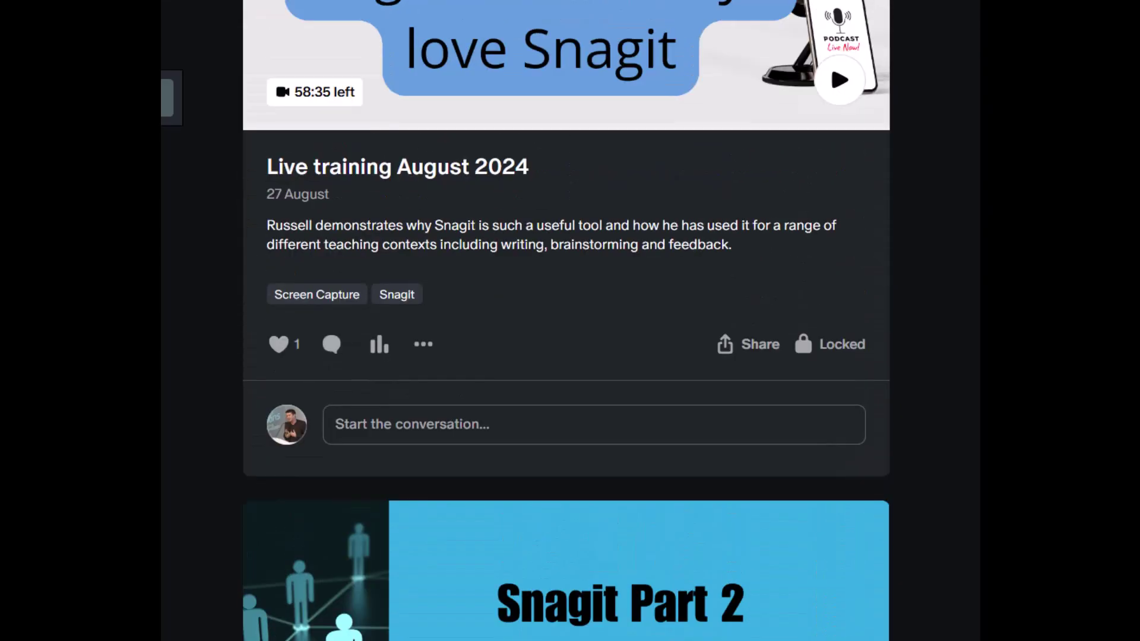
scroll(566, 320, "up", 12)
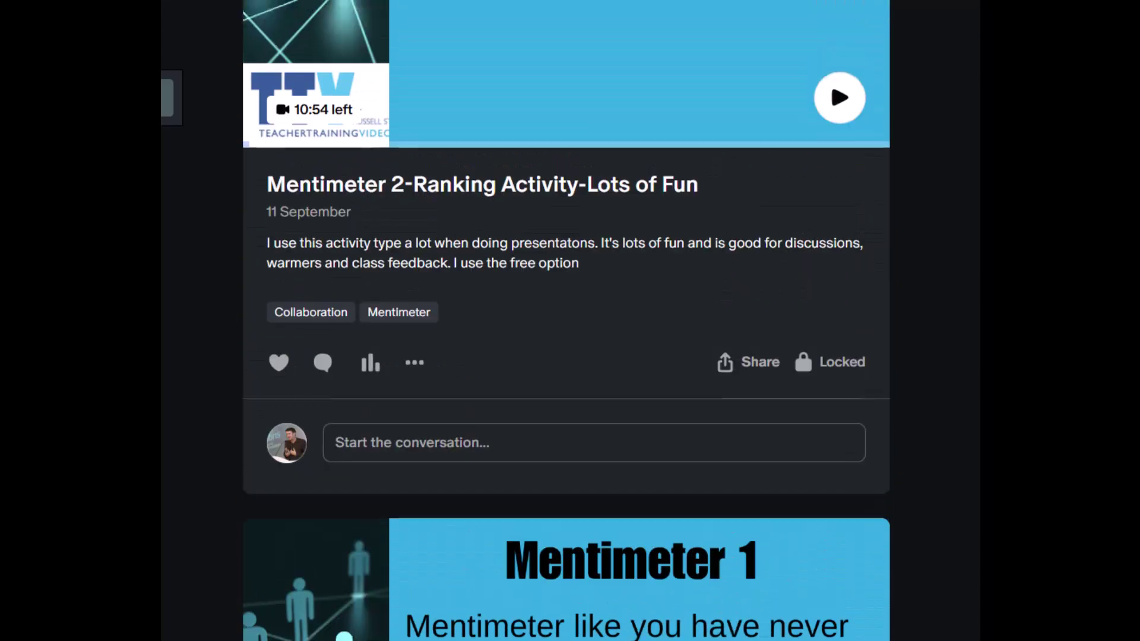
scroll(566, 321, "up", 12)
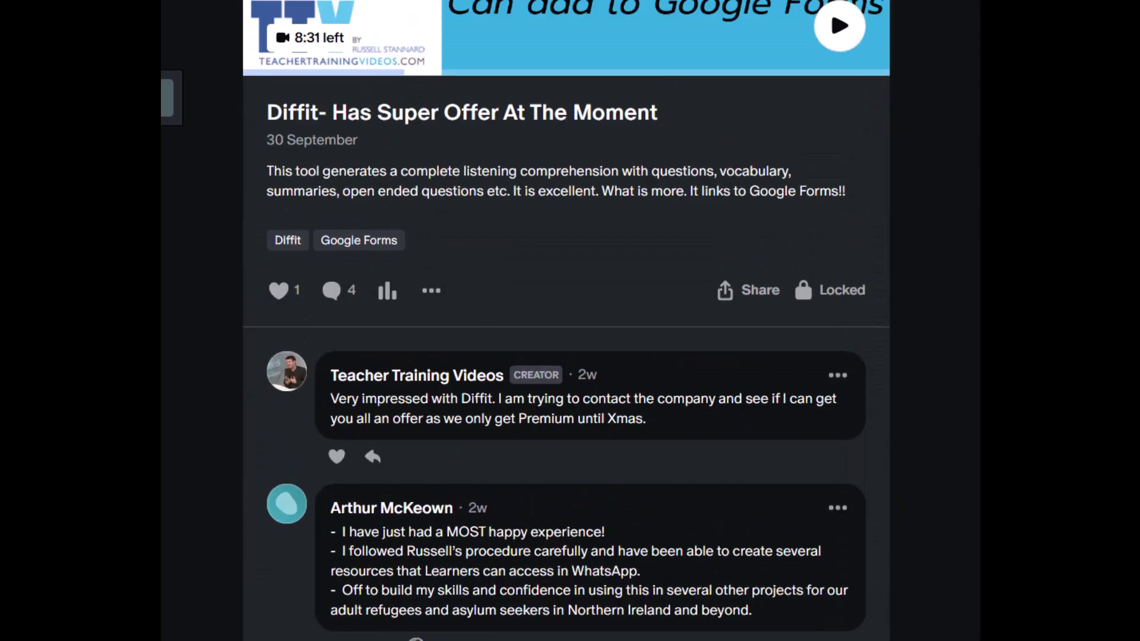
scroll(566, 321, "up", 6)
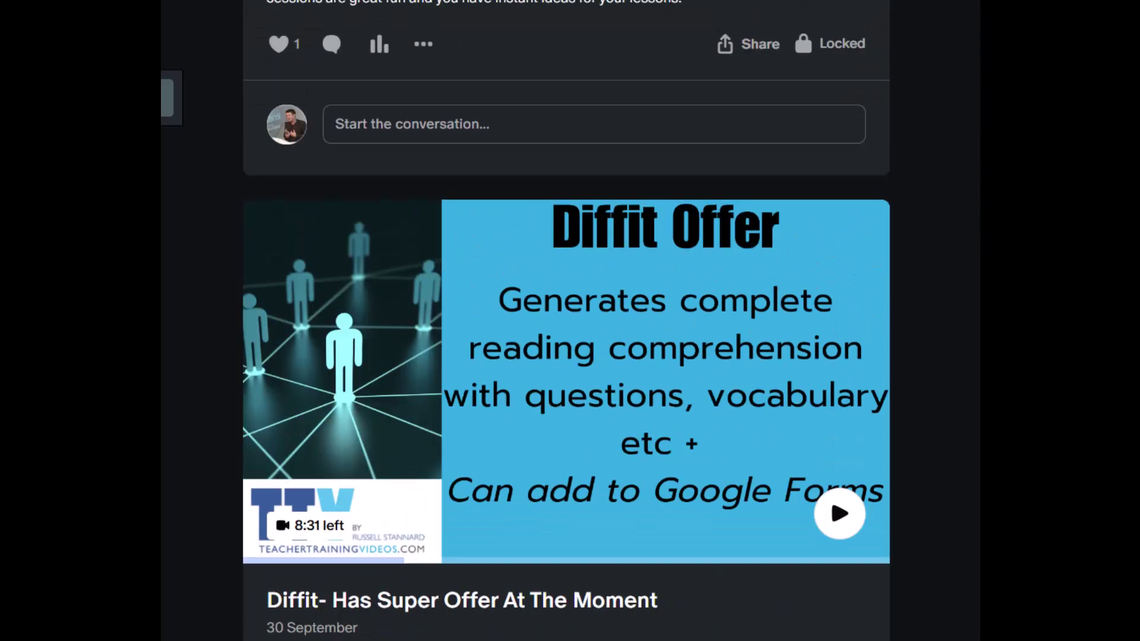